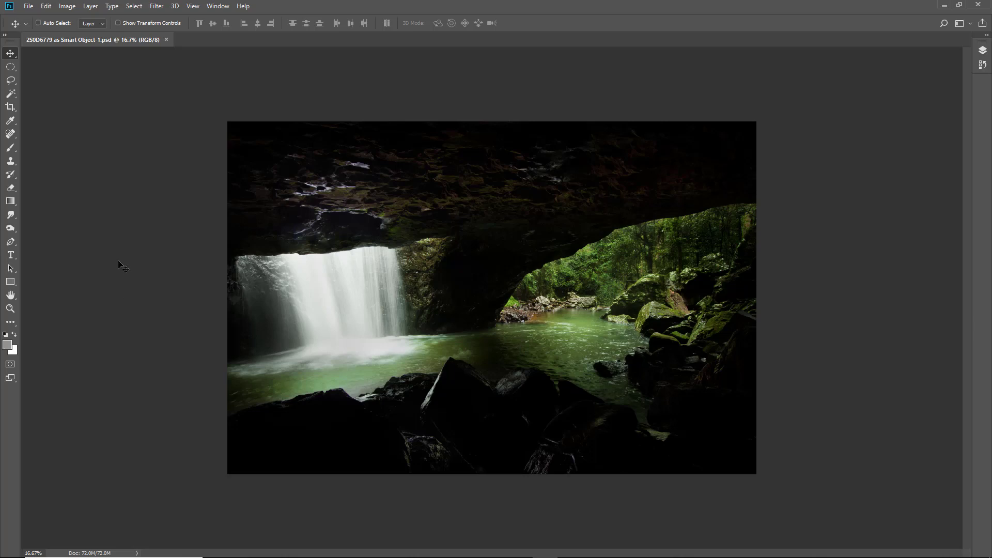
Step: Set the pasteboard colour around the waterfall photo to Black
{"action": "right_click", "coordinate": [117, 260]}
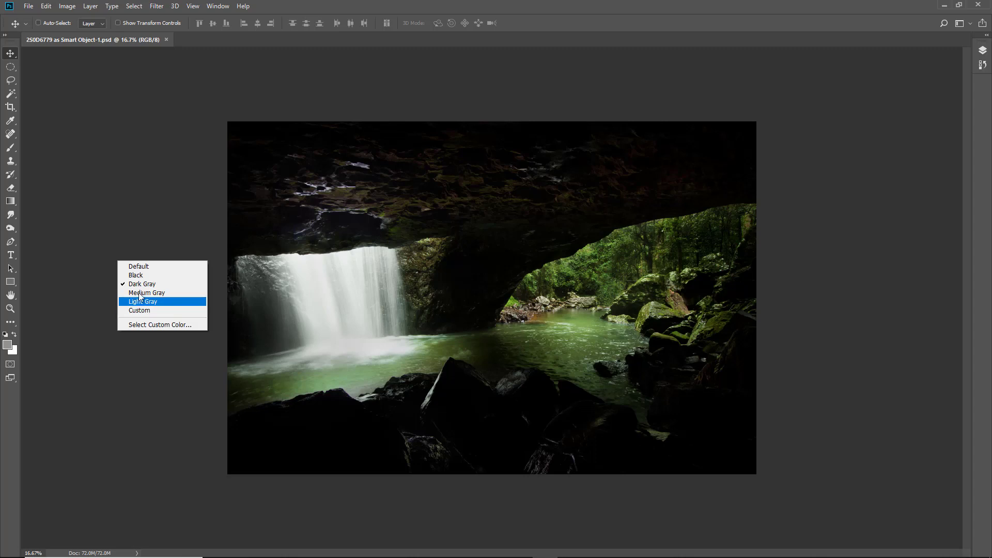
{"action": "left_click", "coordinate": [136, 276]}
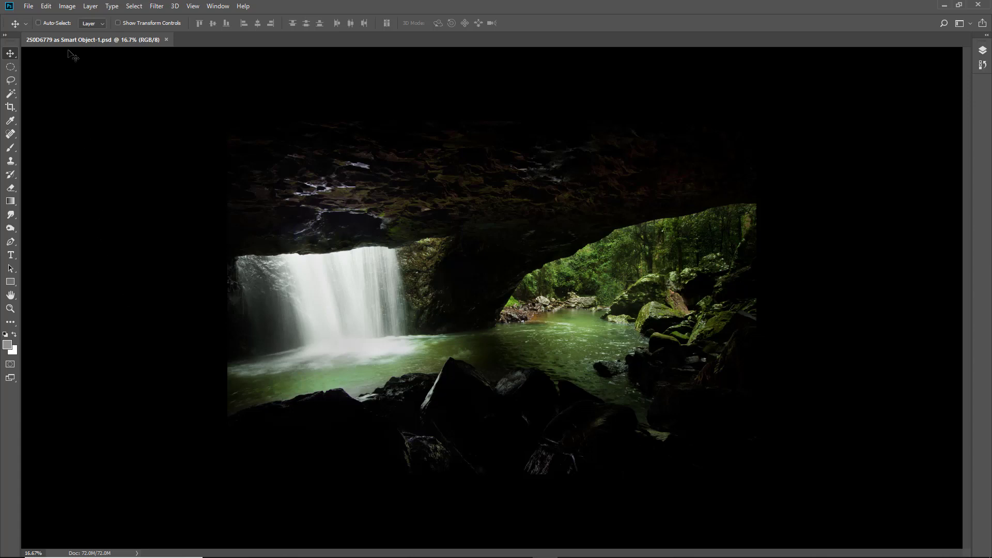
Step: In Image Size, set the height to 1080 px so the photo becomes 1620 × 1080 px
{"action": "left_click", "coordinate": [66, 7]}
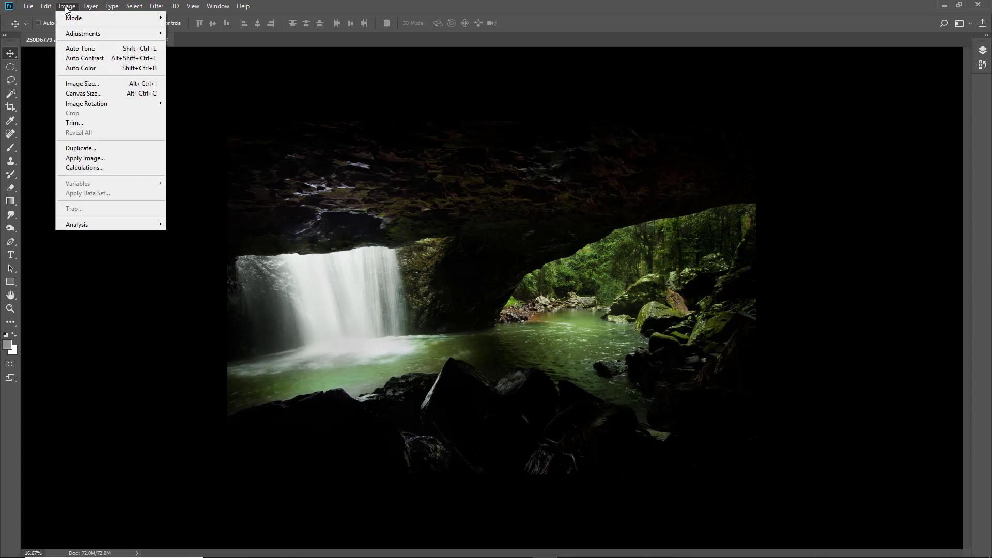
{"action": "left_click", "coordinate": [80, 86]}
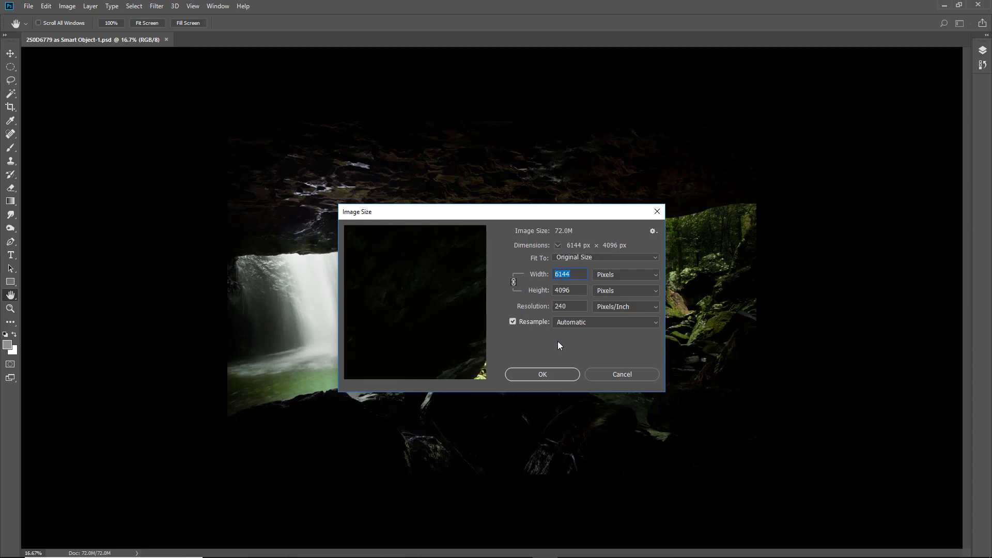
{"action": "type", "text": "1920"}
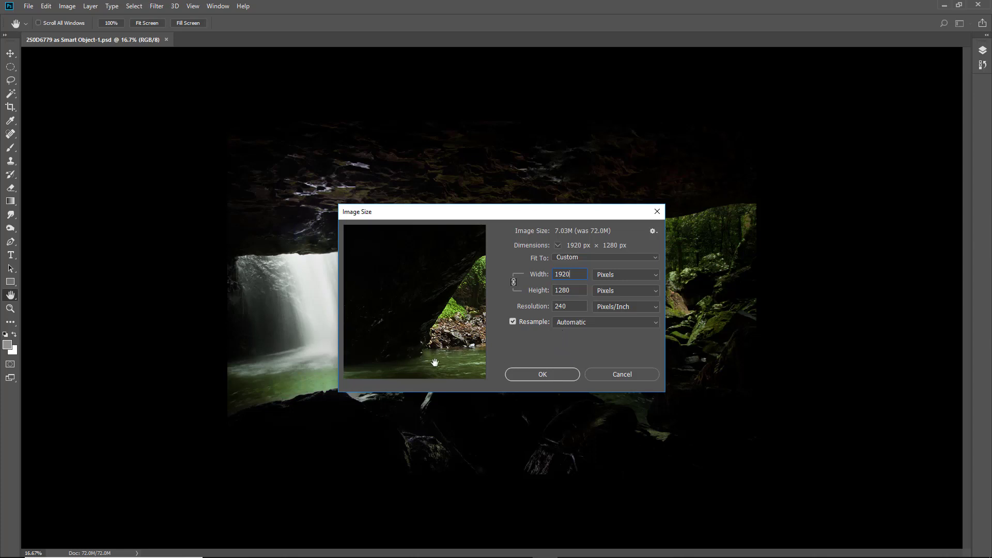
{"action": "left_click", "coordinate": [572, 290]}
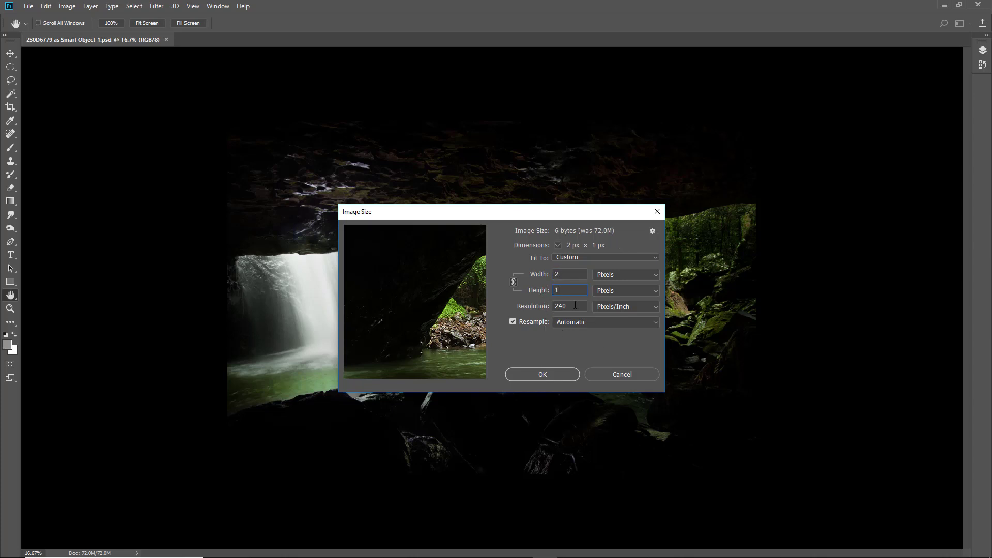
{"action": "type", "text": "1080"}
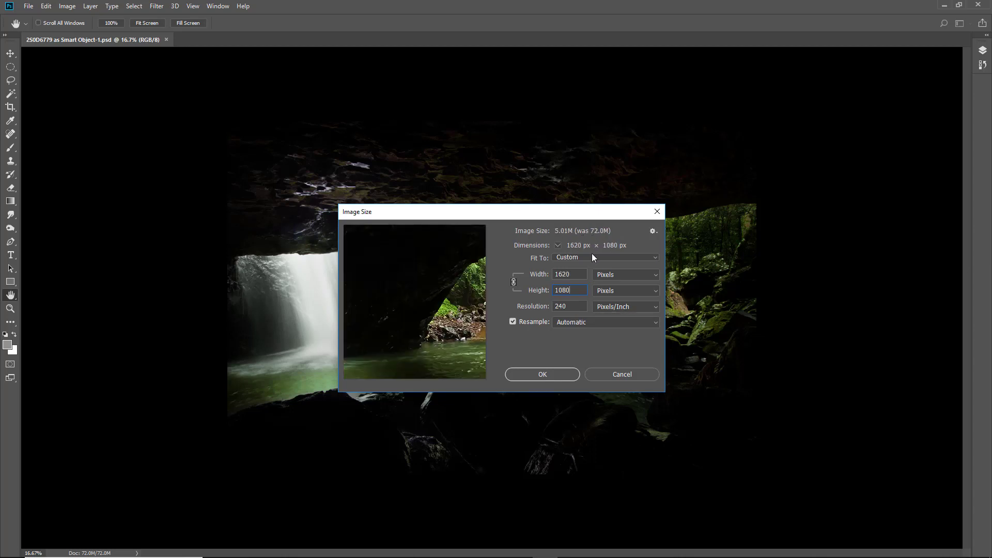
{"action": "left_click", "coordinate": [539, 377]}
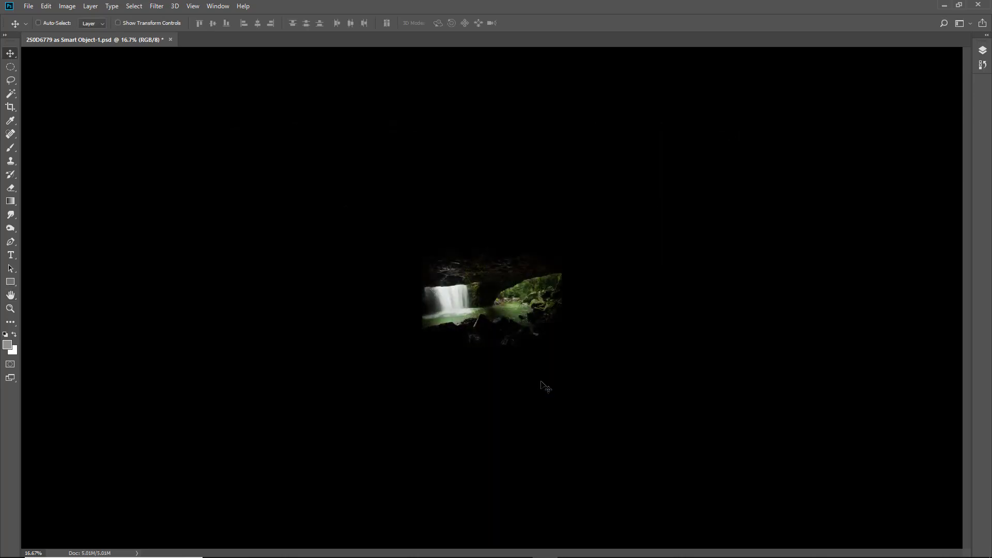
Step: Fit the resized photo on screen with Ctrl+0 and expand the Layers panel
{"action": "key", "text": "ctrl"}
{"action": "key", "text": "ctrl+0"}
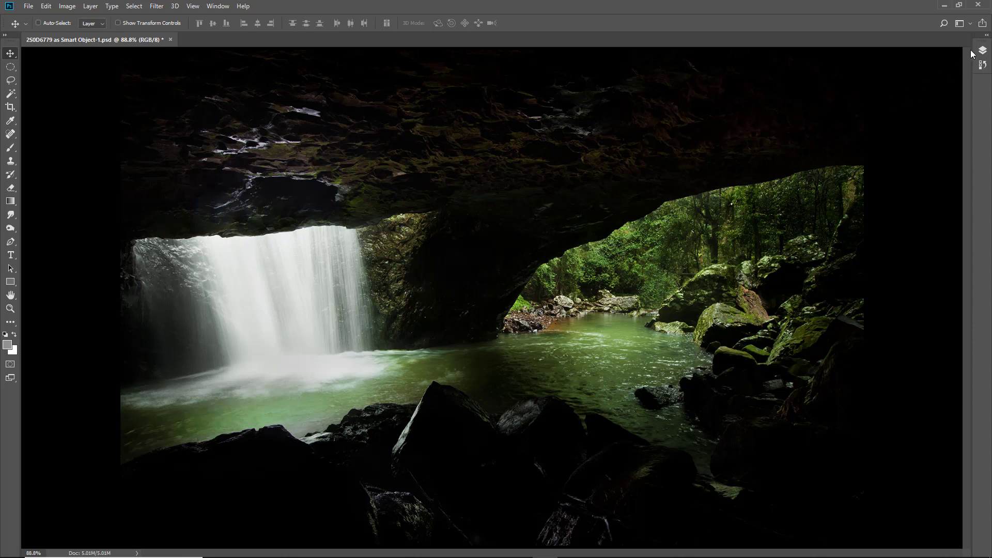
{"action": "left_click", "coordinate": [984, 36]}
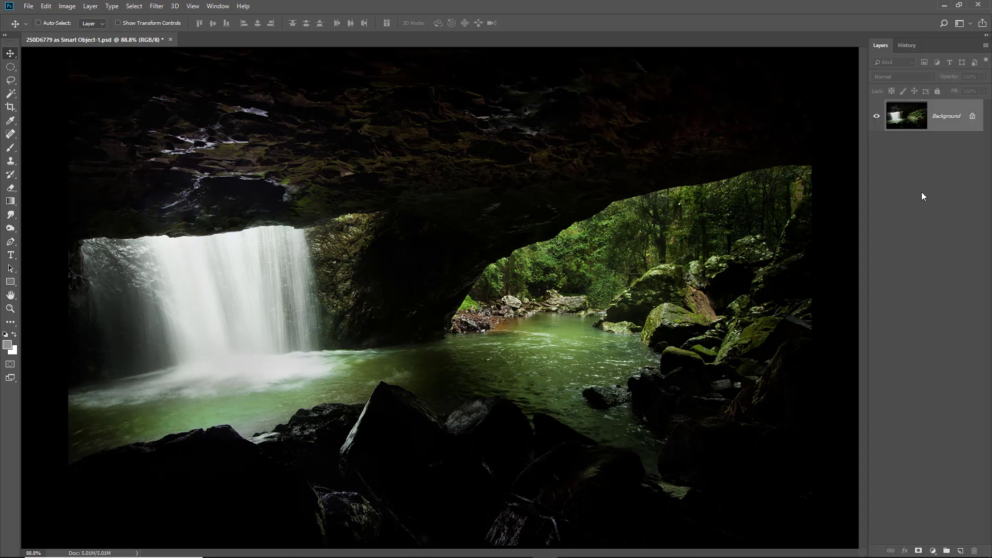
Step: Add a new empty layer named 'Line' above the Background and select all with Ctrl+A
{"action": "left_click", "coordinate": [961, 552]}
{"action": "double_click", "coordinate": [944, 118]}
{"action": "type", "text": "Line"}
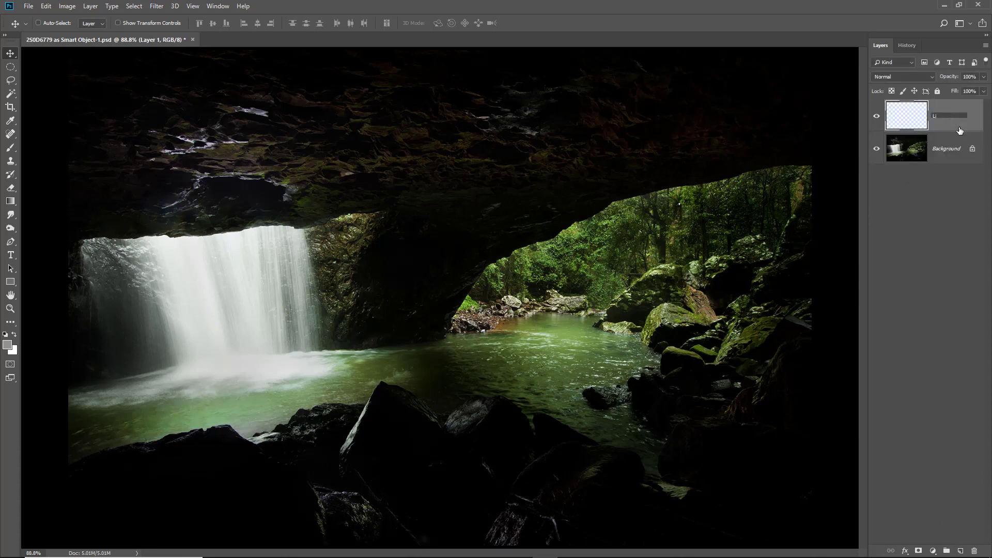
{"action": "left_click", "coordinate": [903, 118]}
{"action": "key", "text": "ctrl"}
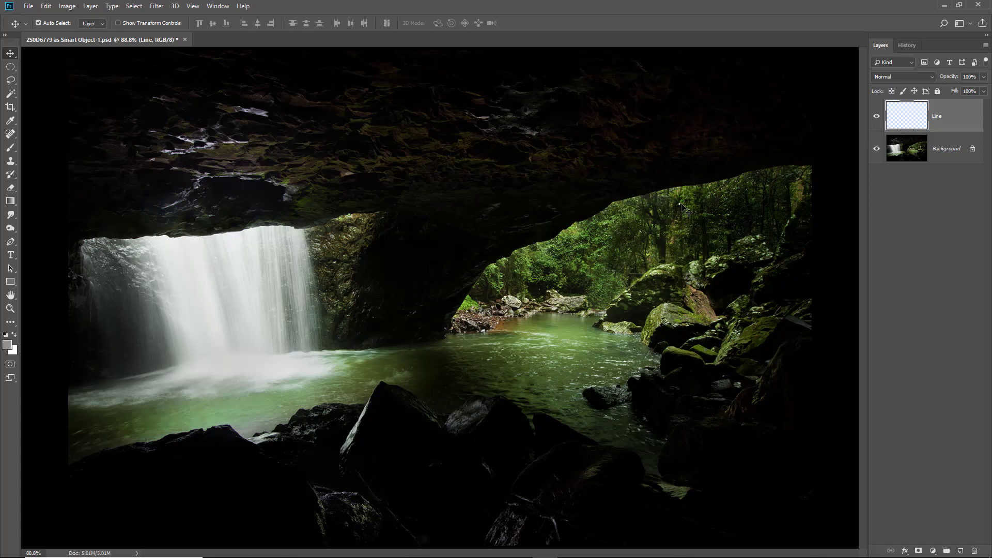
{"action": "key", "text": "ctrl+a"}
{"action": "key", "text": "ctrl"}
Step: Stroke the Line layer's selection 1 px inside in neutral grey #858585
{"action": "left_click", "coordinate": [46, 7]}
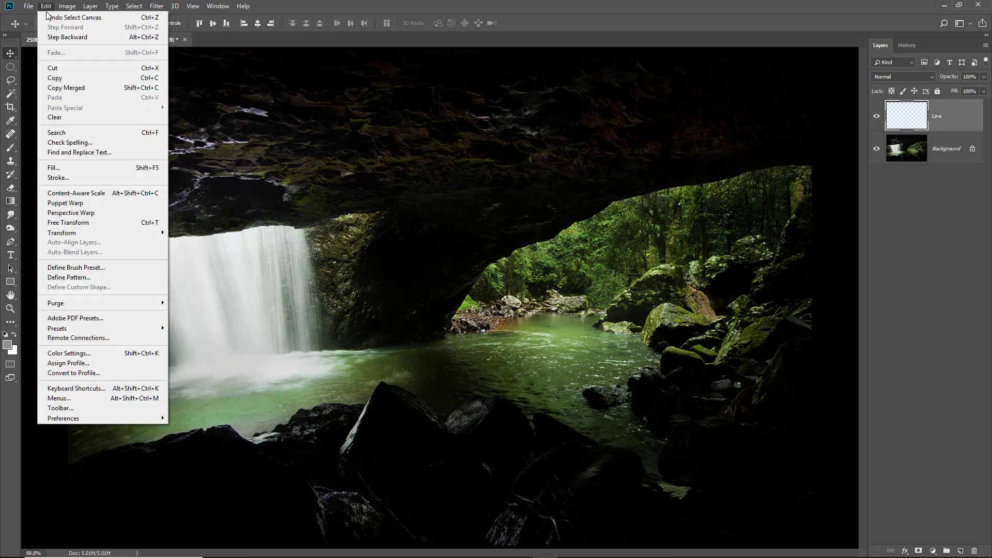
{"action": "left_click", "coordinate": [55, 177]}
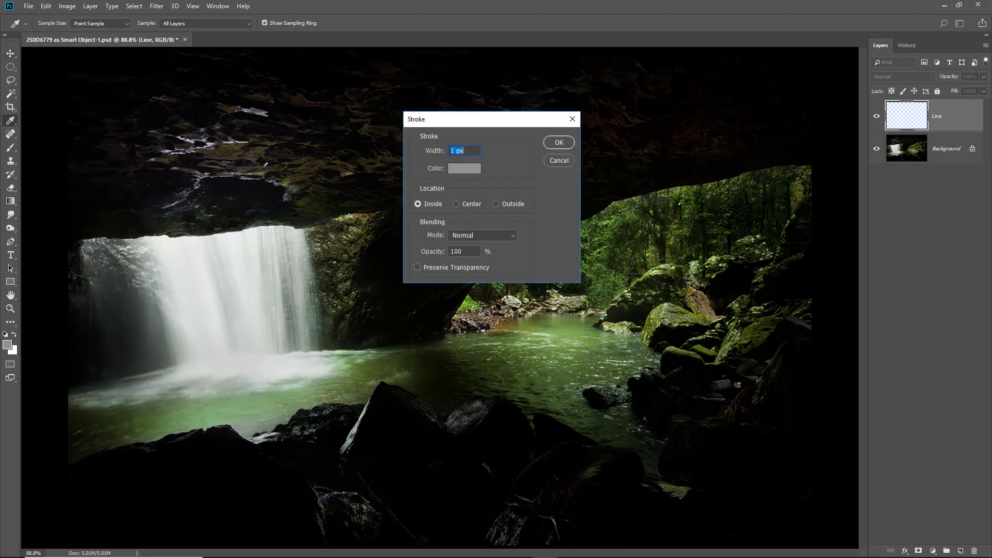
{"action": "left_click", "coordinate": [461, 170]}
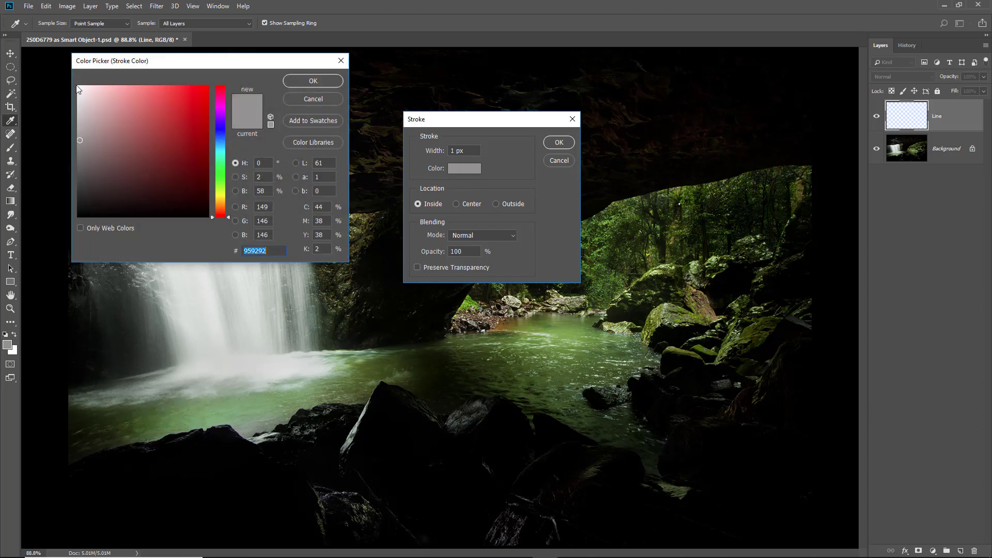
{"action": "left_click", "coordinate": [79, 153]}
{"action": "left_click_drag", "start_coordinate": [80, 153], "coordinate": [78, 152]}
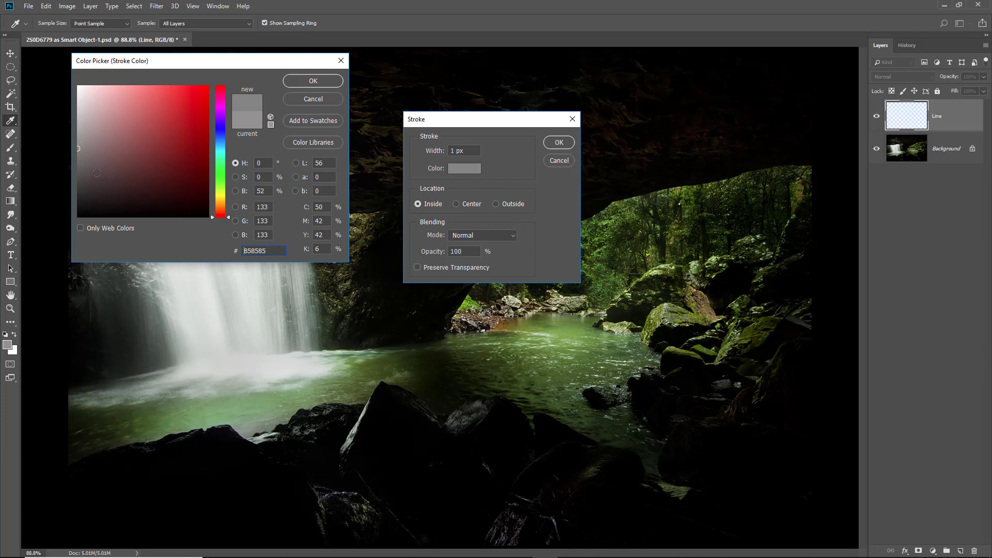
{"action": "left_click", "coordinate": [313, 81]}
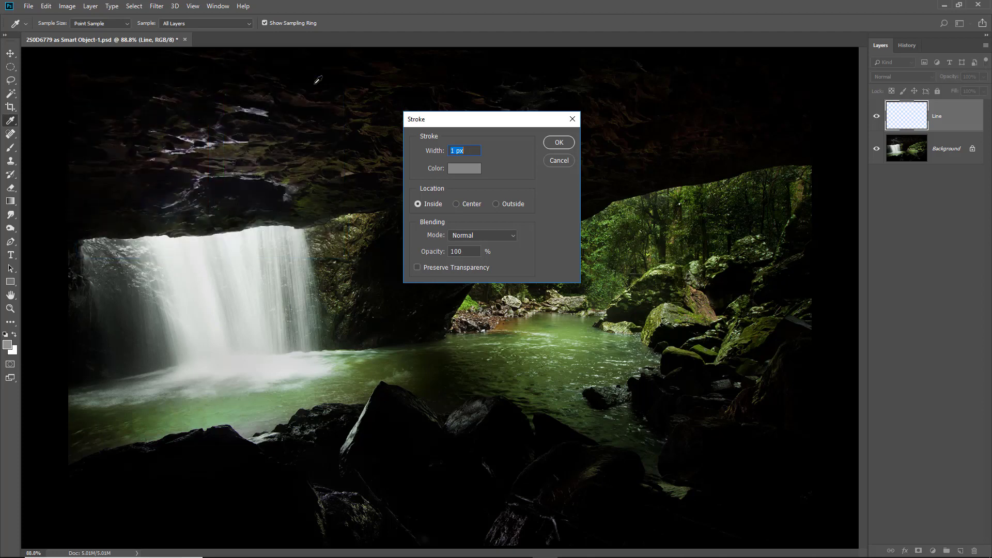
{"action": "left_click", "coordinate": [559, 142]}
{"action": "key", "text": "v"}
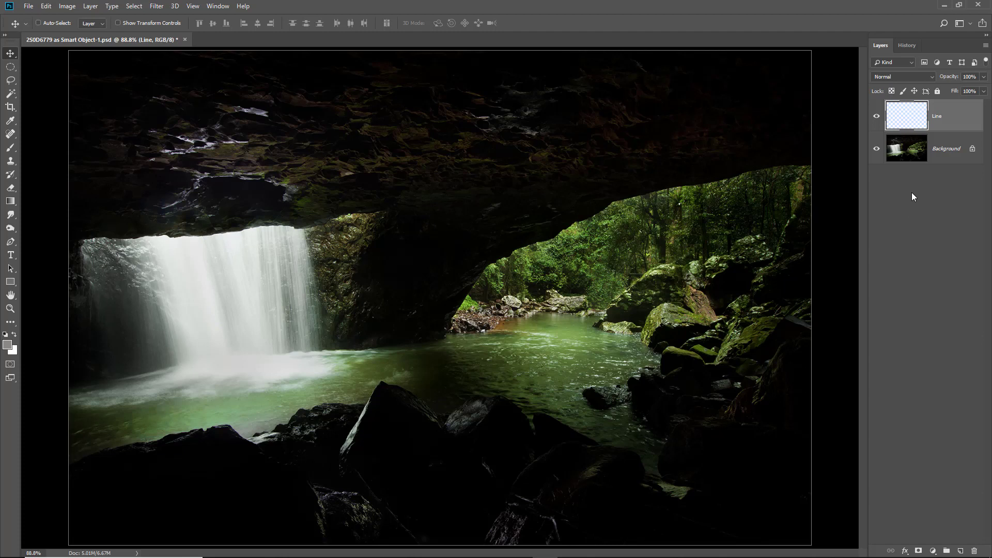
Step: Hide the Line layer, add a new Layer 1 and select the whole canvas
{"action": "left_click", "coordinate": [878, 122]}
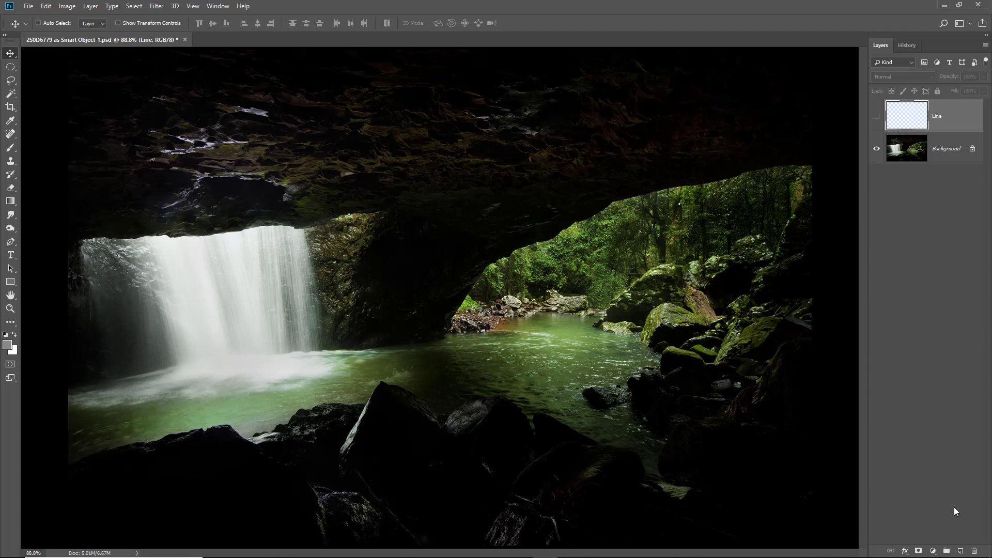
{"action": "left_click", "coordinate": [960, 550]}
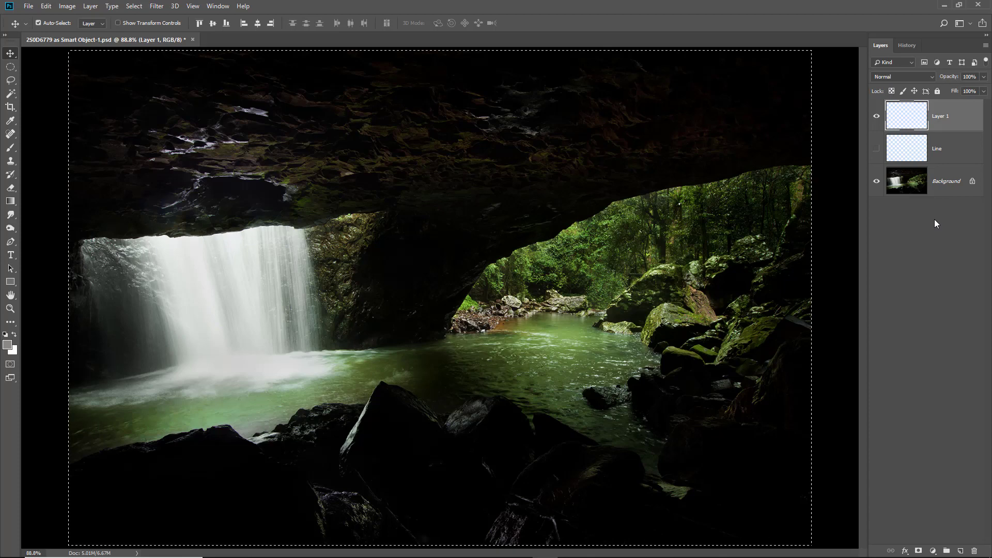
{"action": "key", "text": "ctrl+a"}
Step: Stroke Layer 1 with a 1 px dark grey (4a4949) outline and zoom out
{"action": "left_click", "coordinate": [46, 6]}
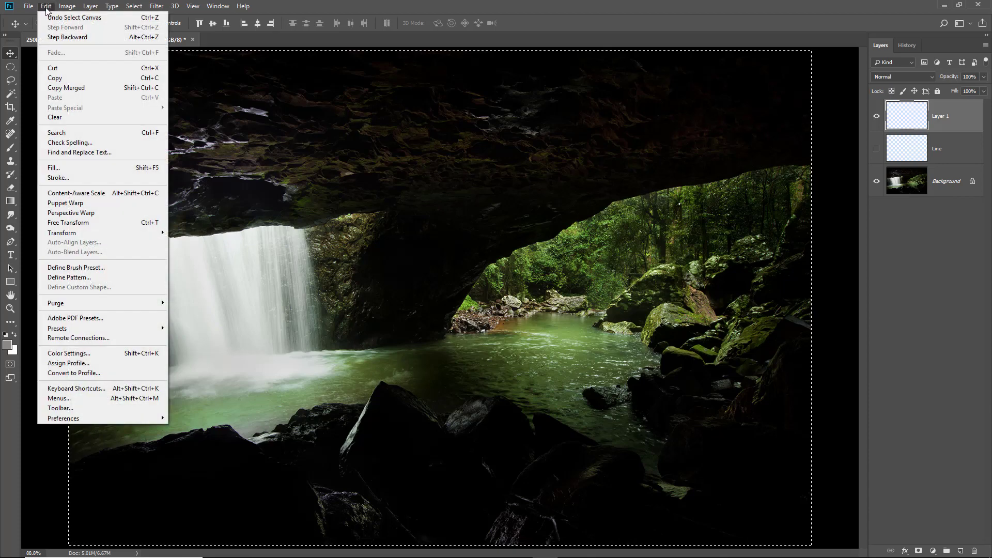
{"action": "left_click", "coordinate": [58, 177]}
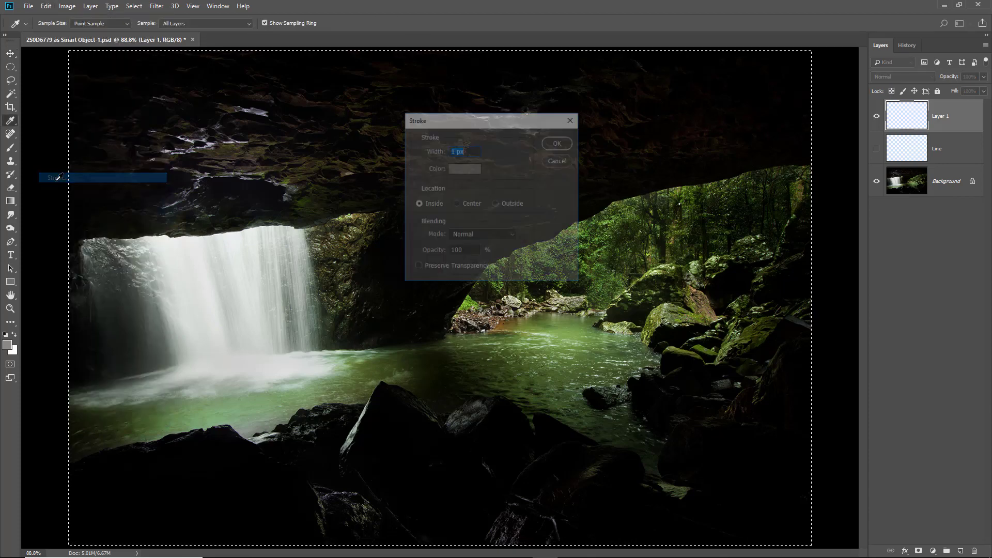
{"action": "left_click", "coordinate": [461, 170]}
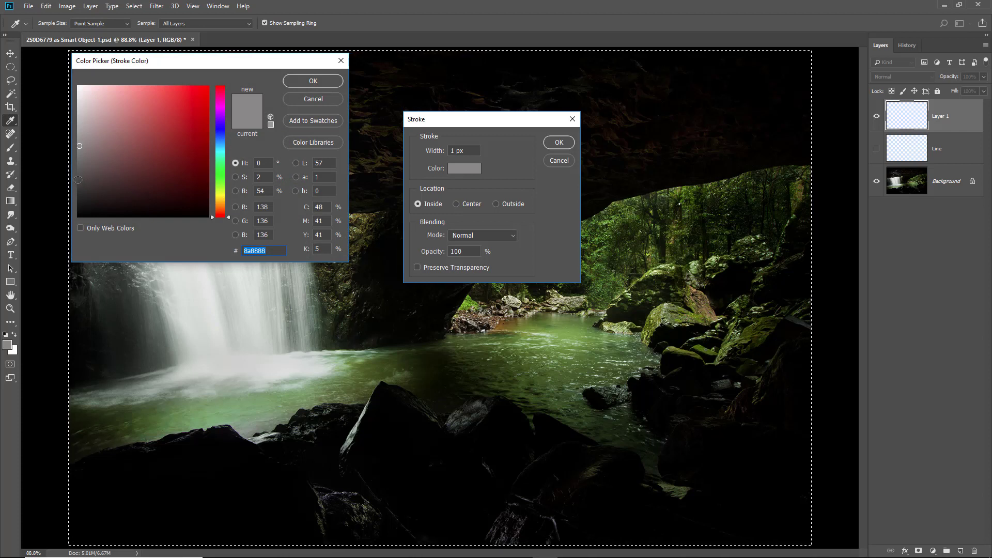
{"action": "left_click", "coordinate": [78, 178]}
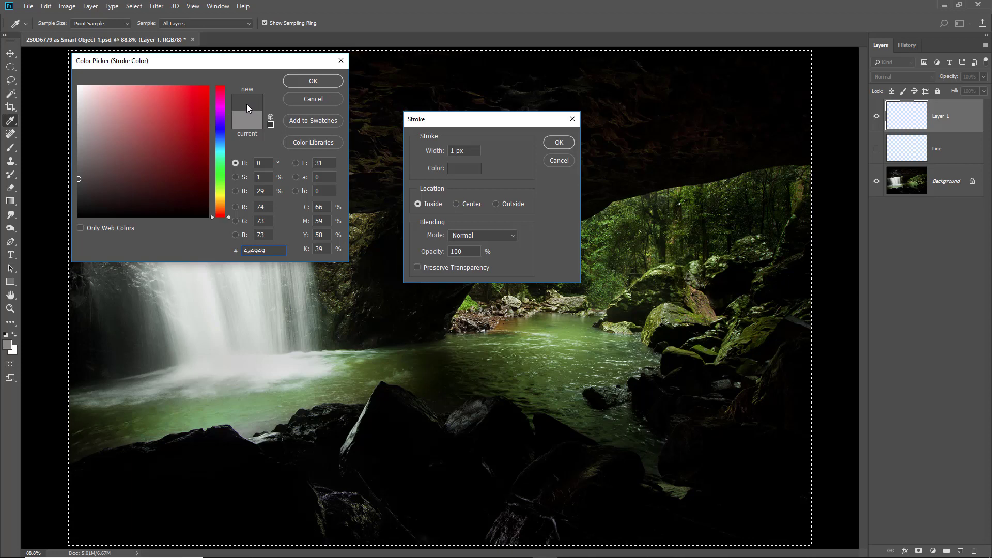
{"action": "left_click", "coordinate": [308, 82]}
{"action": "left_click", "coordinate": [557, 144]}
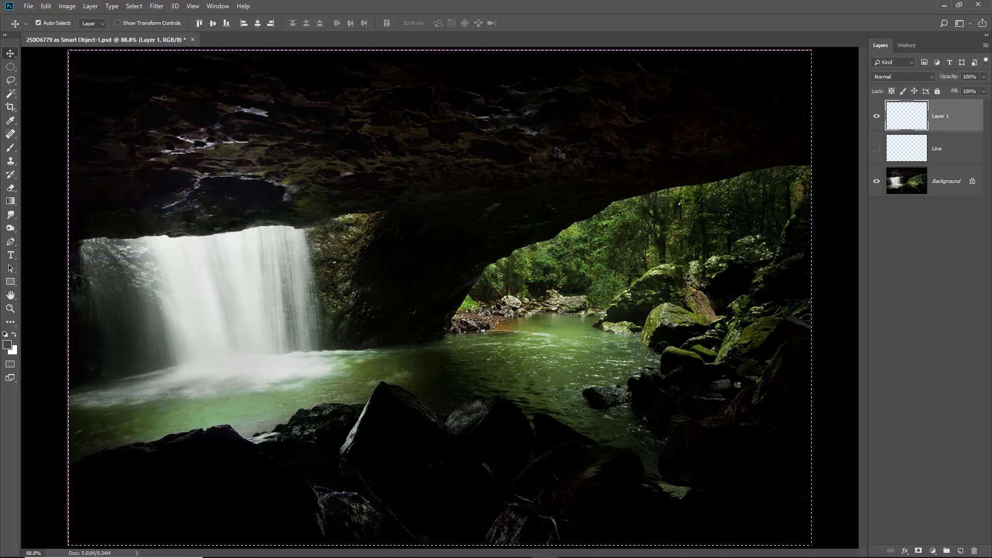
{"action": "key", "text": "ctrl+alt+space"}
{"action": "left_click", "coordinate": [412, 260], "text": "ctrl+alt"}
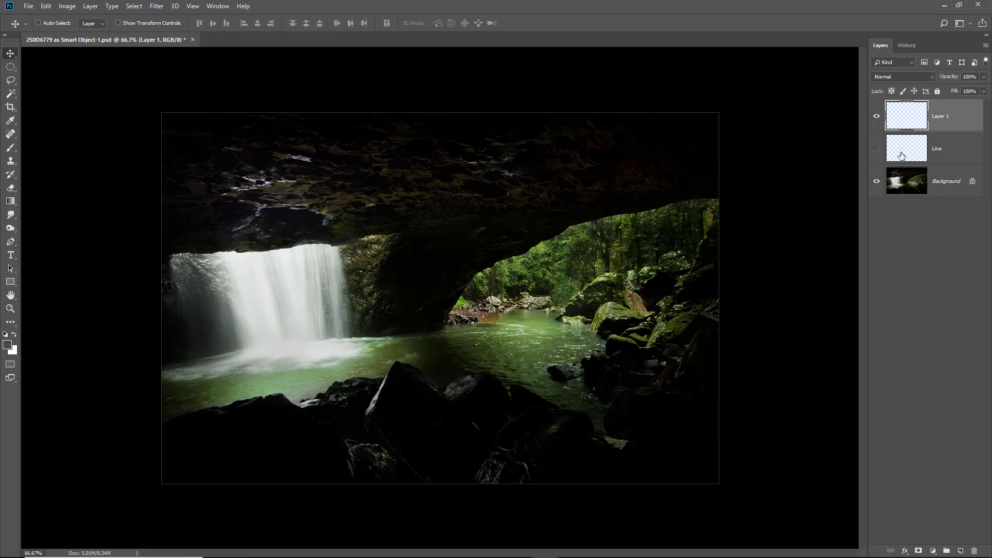
Step: Show the Line layer, hide Layer 1's outline, and select the Line layer
{"action": "left_click", "coordinate": [876, 148]}
{"action": "left_click", "coordinate": [876, 116]}
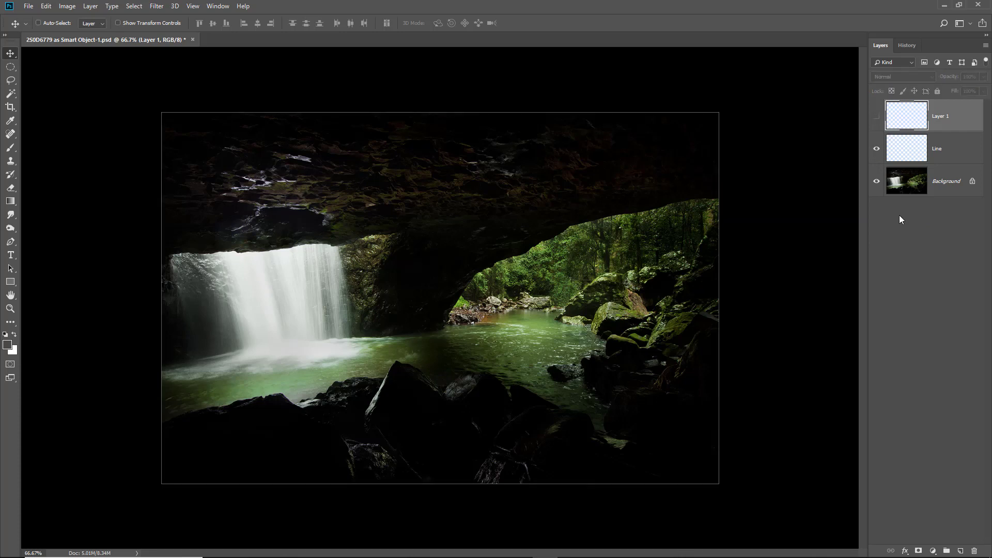
{"action": "left_click", "coordinate": [939, 150]}
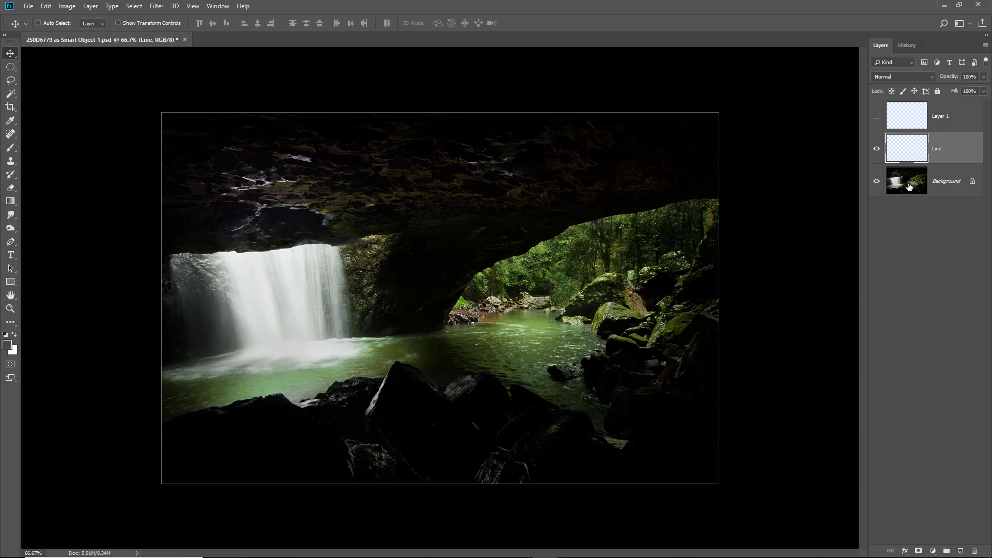
Step: Lower the Line layer's opacity to about 48%
{"action": "left_click", "coordinate": [983, 77]}
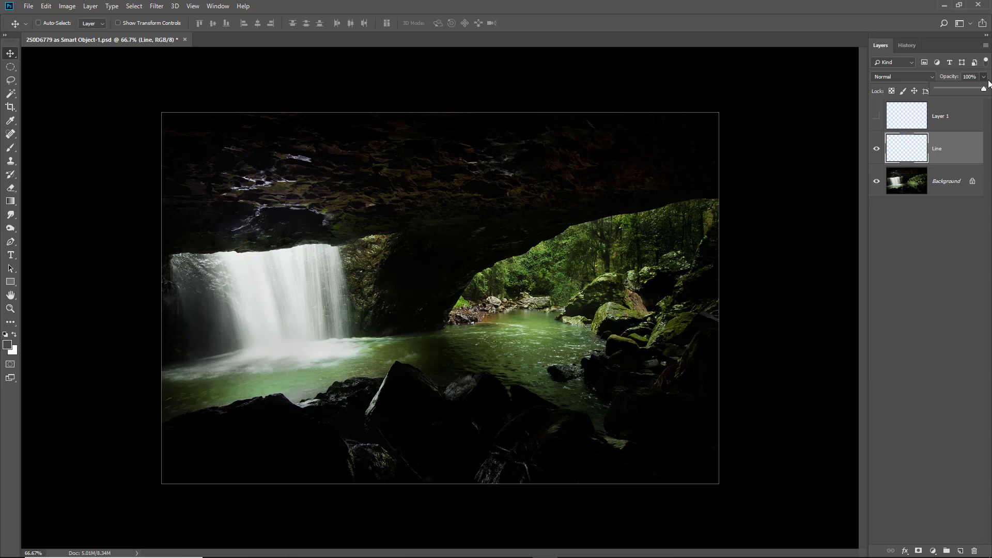
{"action": "left_click", "coordinate": [960, 90]}
{"action": "left_click_drag", "start_coordinate": [960, 89], "coordinate": [960, 89]}
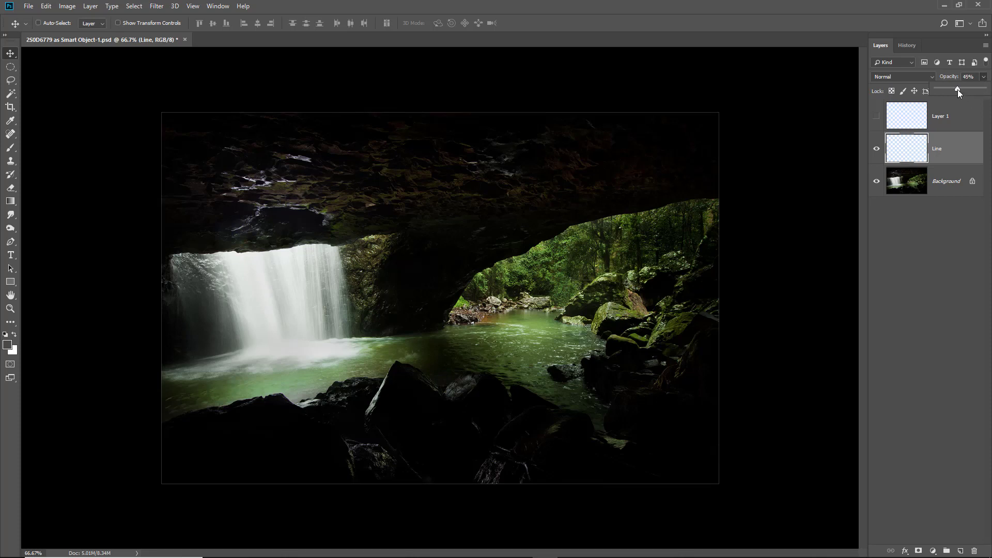
{"action": "left_click_drag", "start_coordinate": [957, 89], "coordinate": [959, 89]}
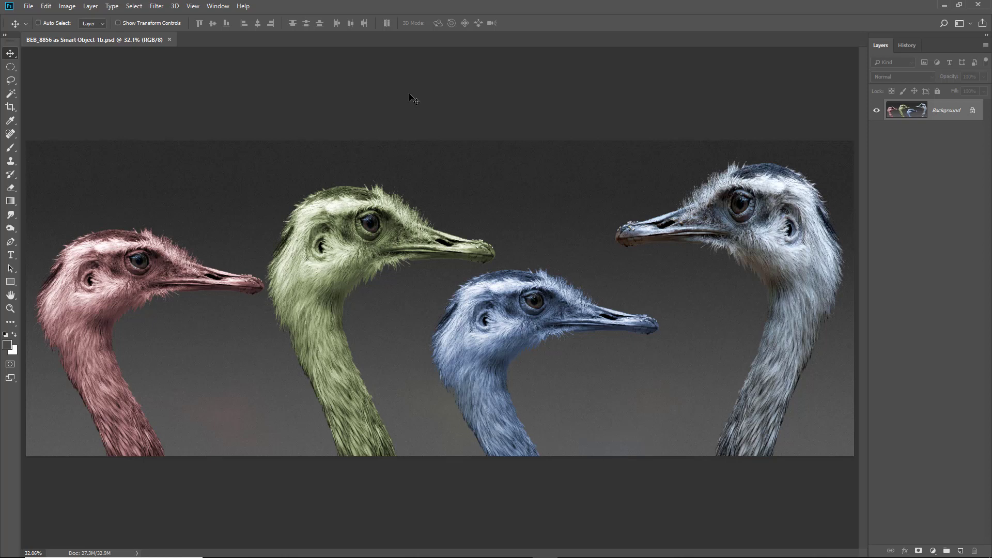
Step: Cancel Image Size for the emu photo unchanged and unlock its Background into Layer 0
{"action": "left_click", "coordinate": [66, 7]}
{"action": "left_click", "coordinate": [75, 84]}
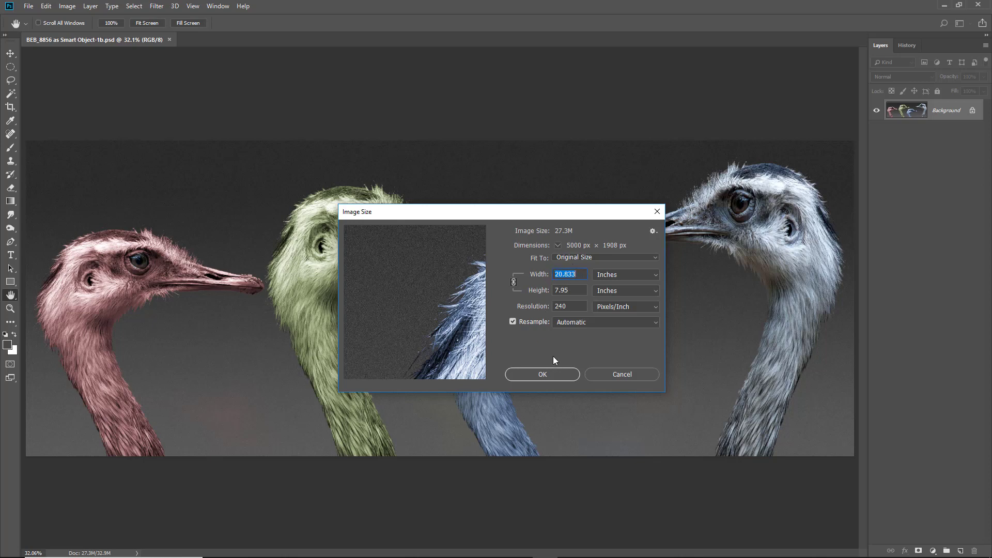
{"action": "left_click", "coordinate": [618, 377]}
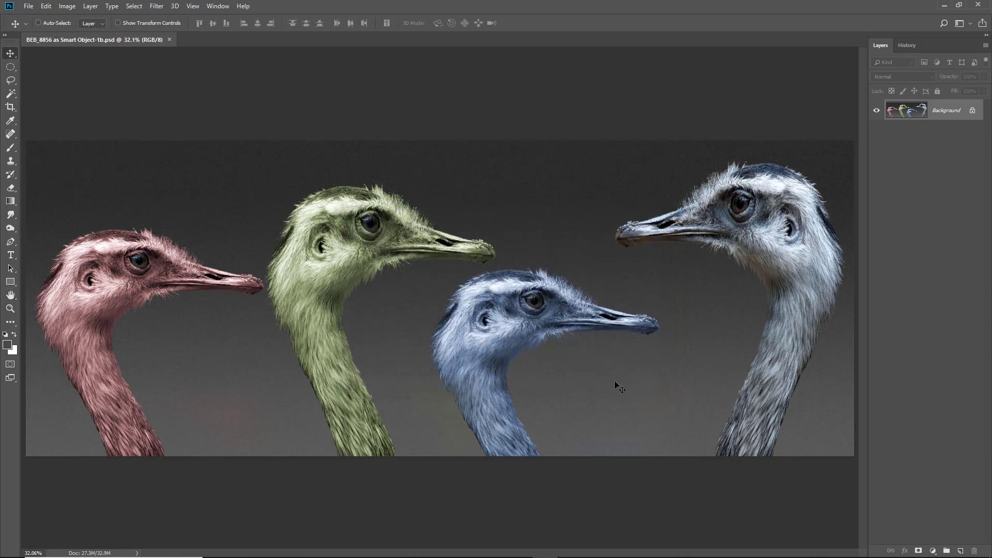
{"action": "left_click", "coordinate": [974, 112]}
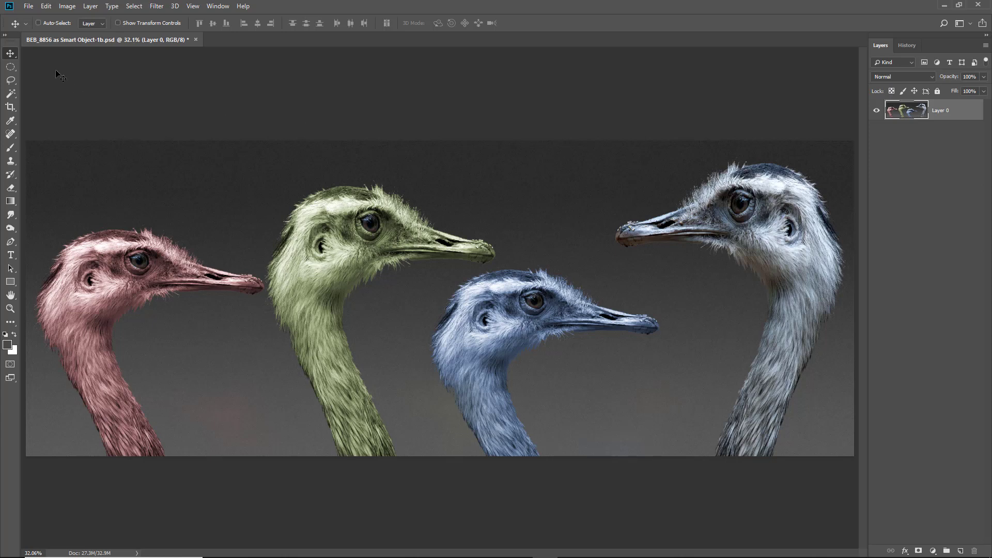
Step: Enlarge the emu canvas in inches, non-relative with width 44, set the anchor, then fit to screen
{"action": "left_click", "coordinate": [68, 6]}
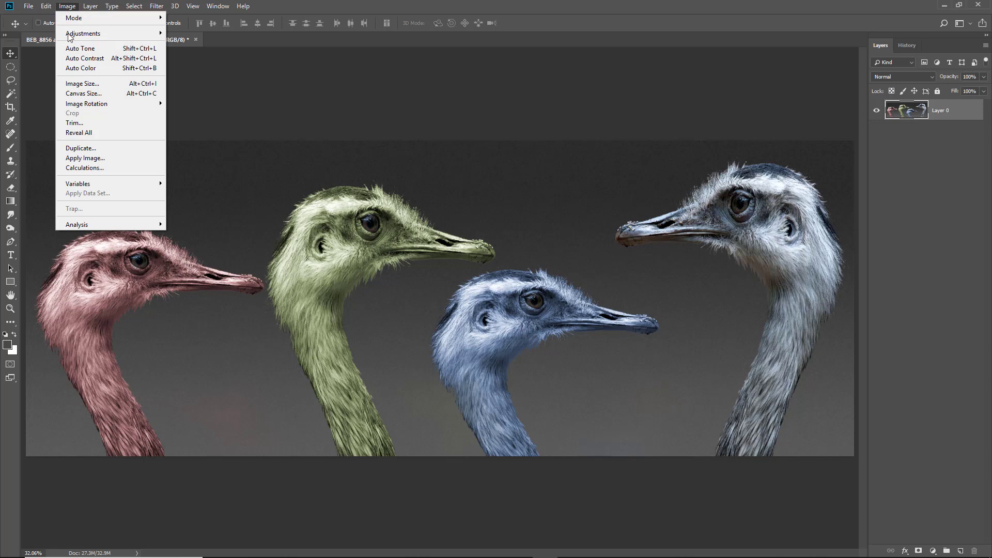
{"action": "left_click", "coordinate": [72, 96]}
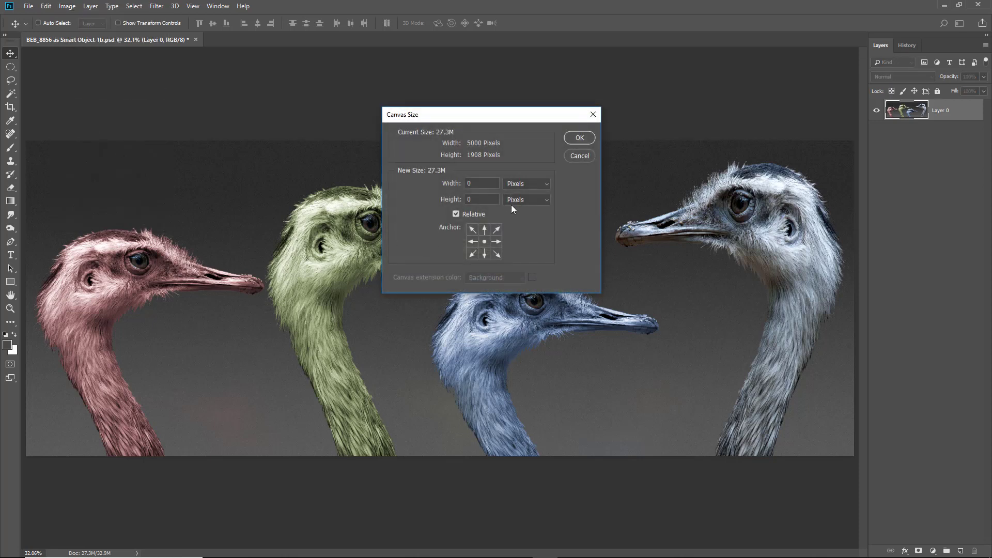
{"action": "left_click", "coordinate": [548, 184]}
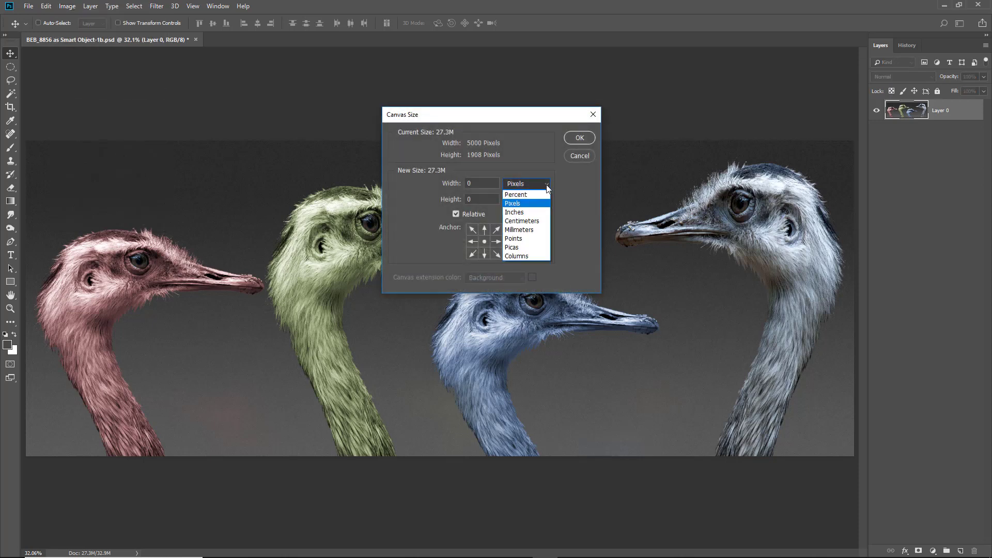
{"action": "left_click", "coordinate": [538, 212]}
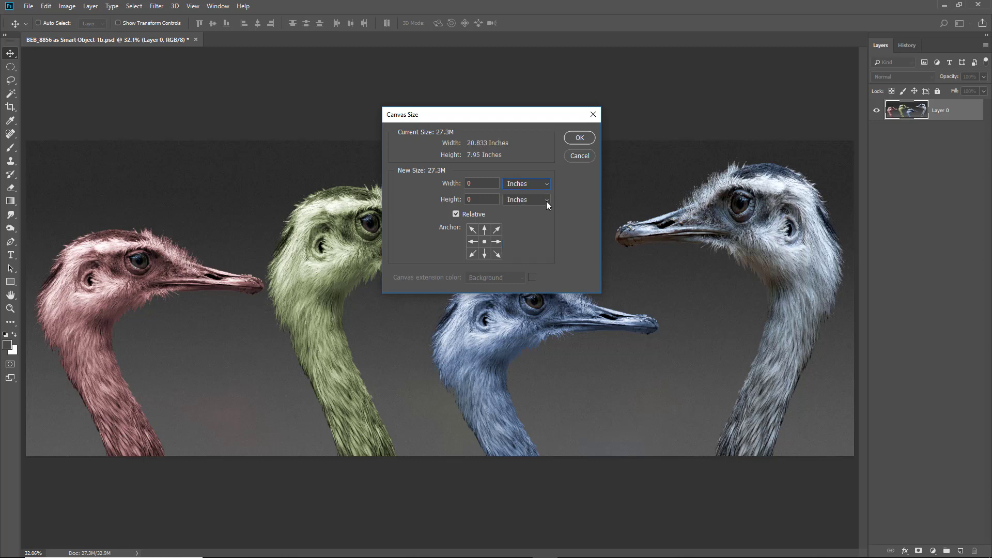
{"action": "left_click", "coordinate": [547, 204]}
{"action": "left_click", "coordinate": [539, 203]}
{"action": "left_click", "coordinate": [457, 213]}
{"action": "left_click", "coordinate": [475, 184]}
{"action": "type", "text": "44"}
{"action": "left_click", "coordinate": [472, 243]}
{"action": "left_click", "coordinate": [580, 138]}
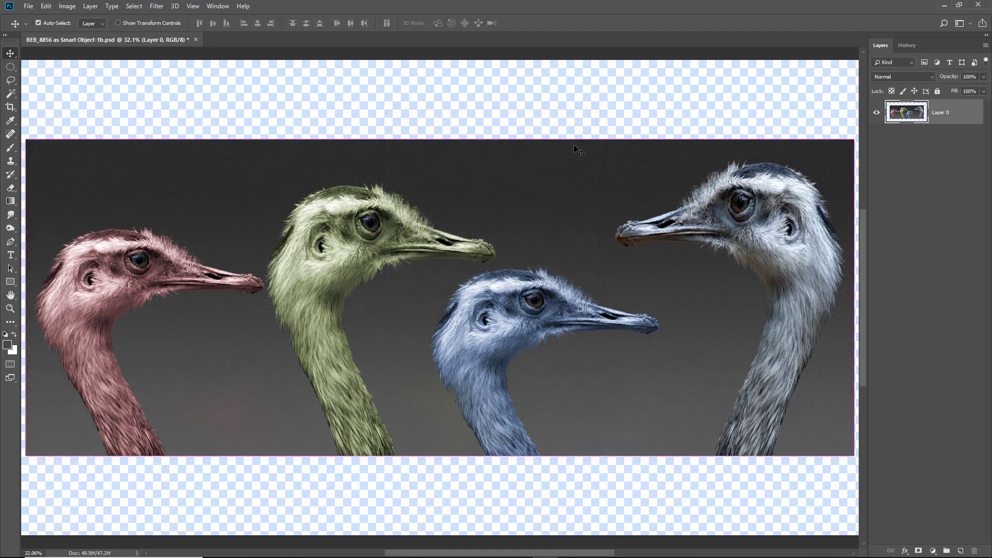
{"action": "key", "text": "ctrl+0"}
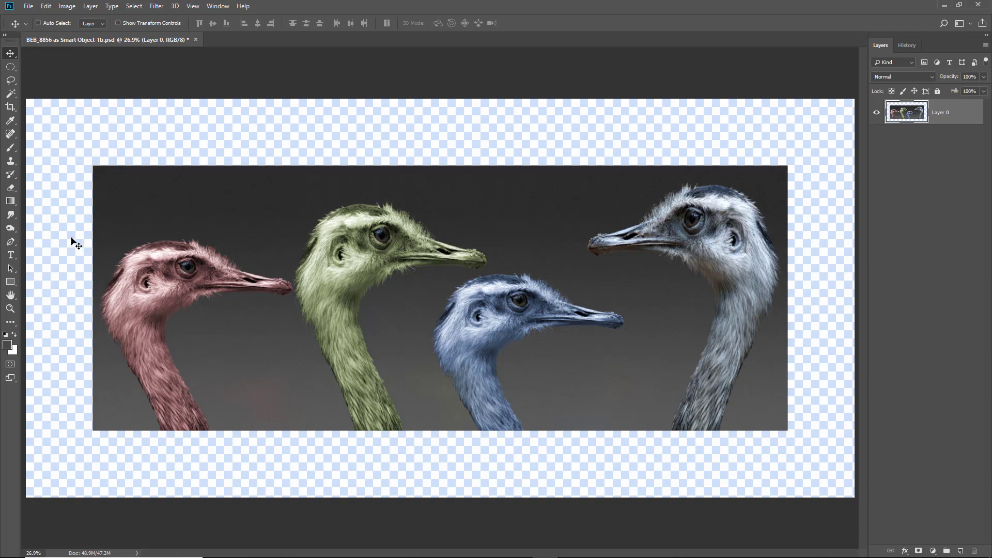
Step: With the Magic Wand, select the transparent area around the emu photo
{"action": "left_click", "coordinate": [11, 94]}
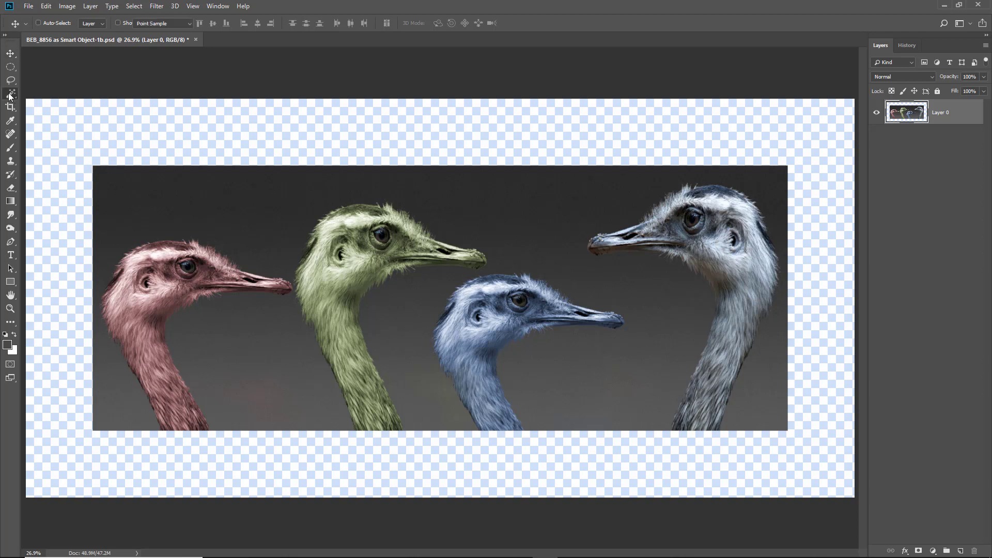
{"action": "left_click", "coordinate": [127, 144]}
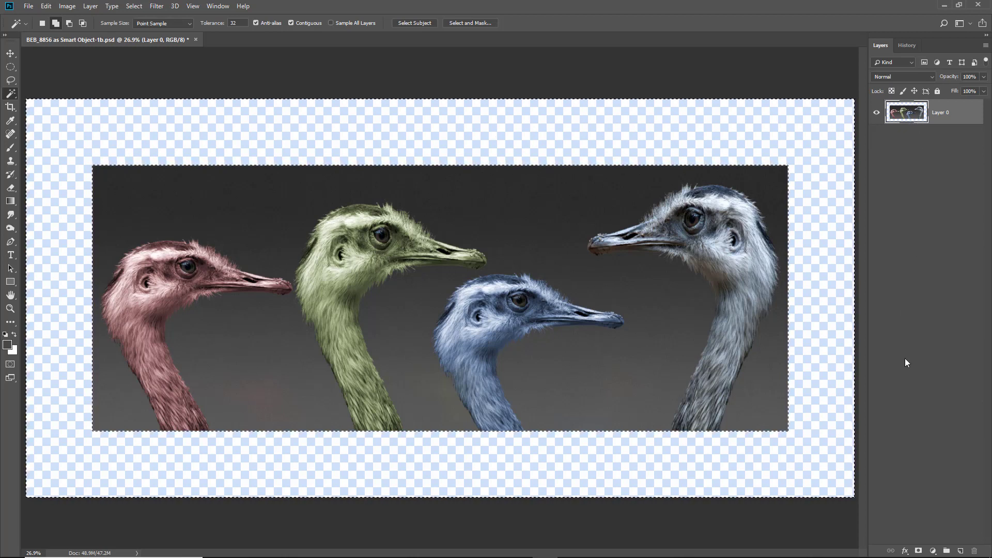
Step: Create a layer named 'Shadow' and fill the selected border with black (Alt+Backspace)
{"action": "left_click", "coordinate": [960, 552]}
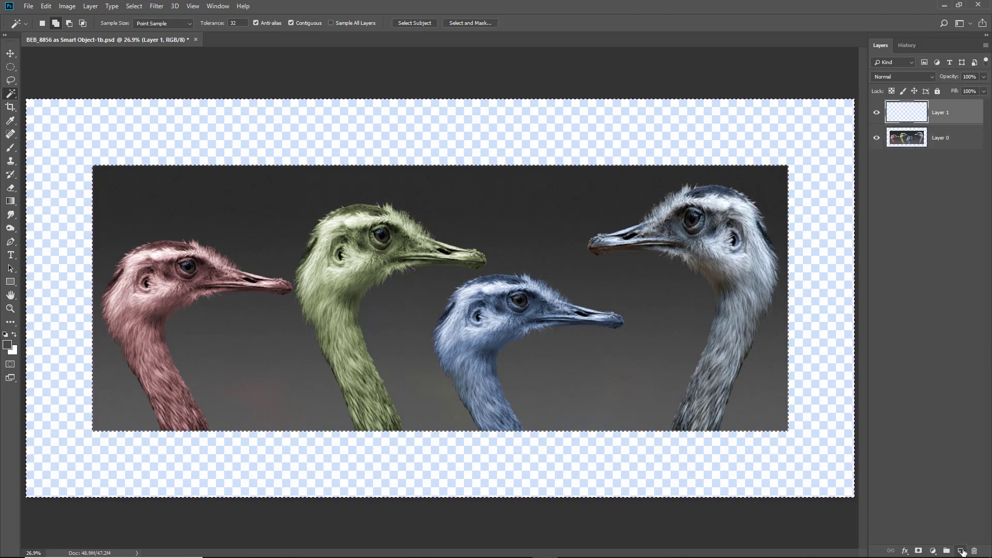
{"action": "double_click", "coordinate": [941, 113]}
{"action": "type", "text": "Shadow"}
{"action": "key", "text": "Return"}
{"action": "key", "text": "alt+BackSpace"}
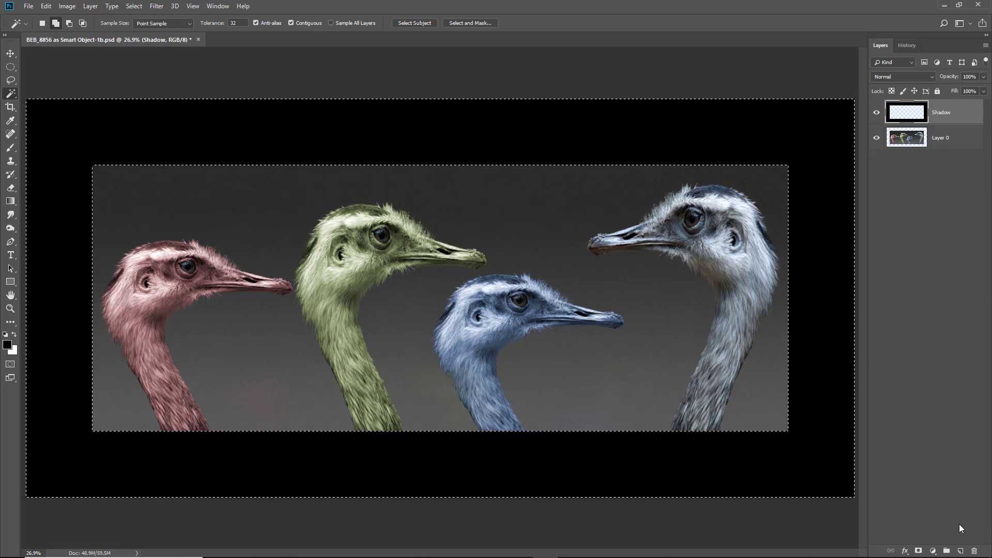
Step: Create a 'Frame' layer above Shadow, fill the border with white, and deselect
{"action": "left_click", "coordinate": [961, 552]}
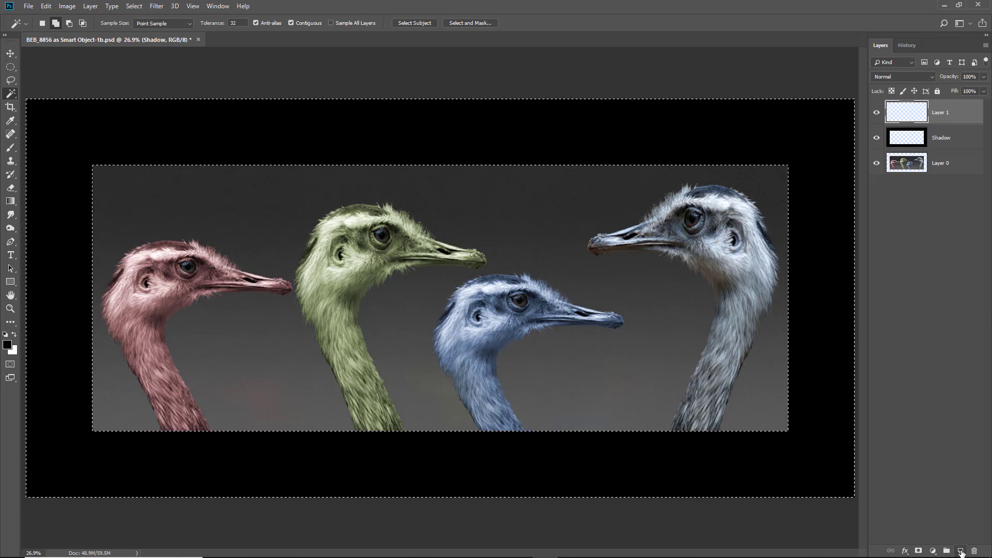
{"action": "double_click", "coordinate": [944, 114]}
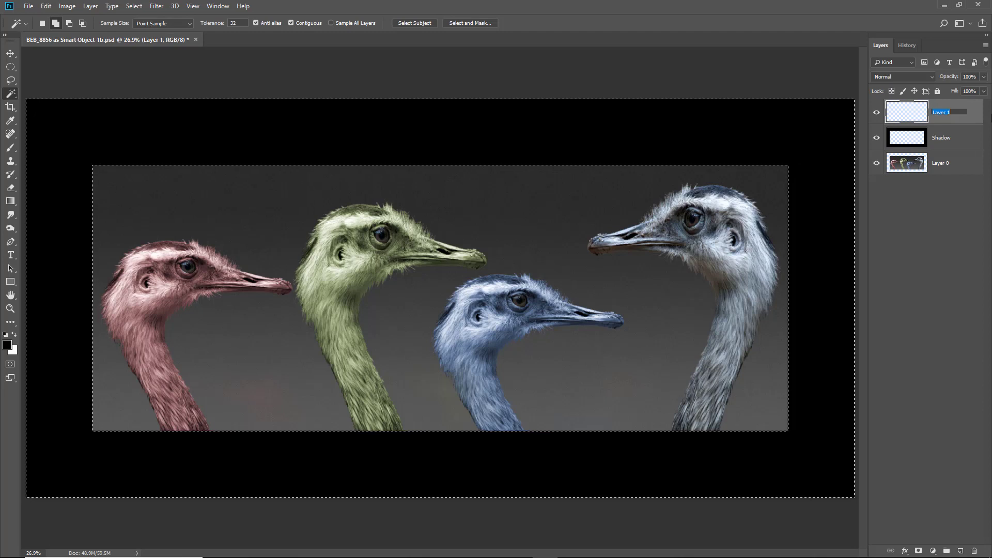
{"action": "type", "text": "Frame"}
{"action": "key", "text": "Return"}
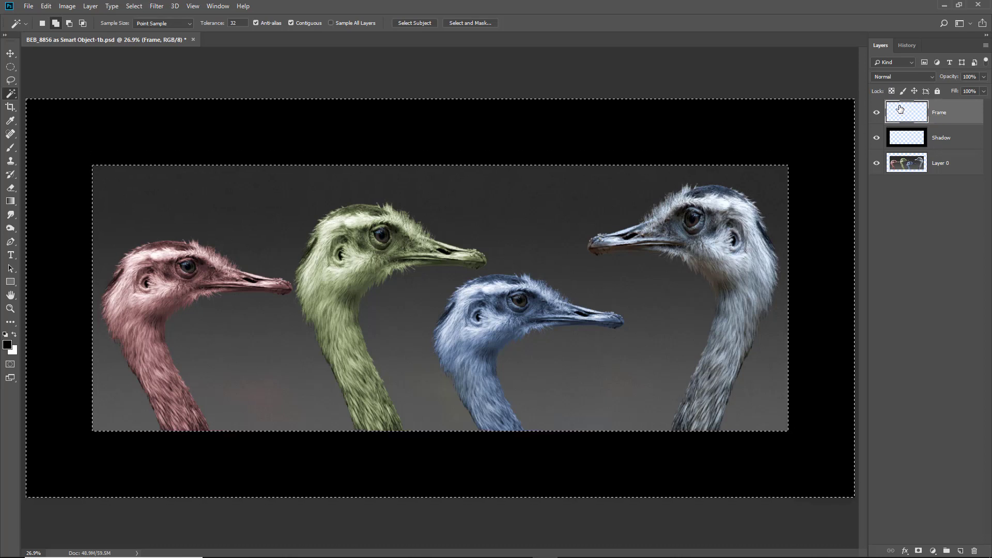
{"action": "key", "text": "ctrl+BackSpace"}
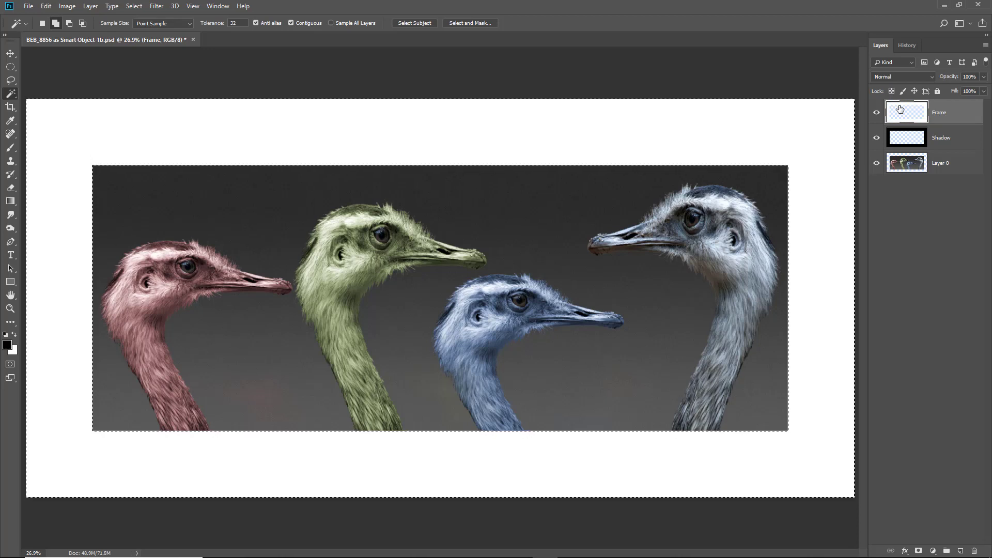
{"action": "key", "text": "ctrl+d"}
{"action": "key", "text": "z"}
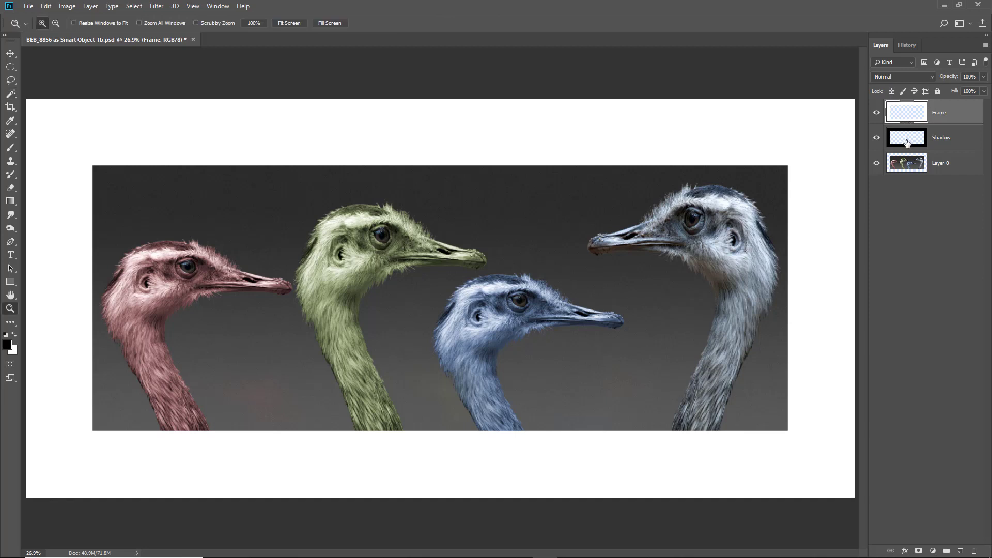
Step: Apply a Gaussian Blur with a 35-pixel radius to the Shadow layer
{"action": "left_click", "coordinate": [945, 142]}
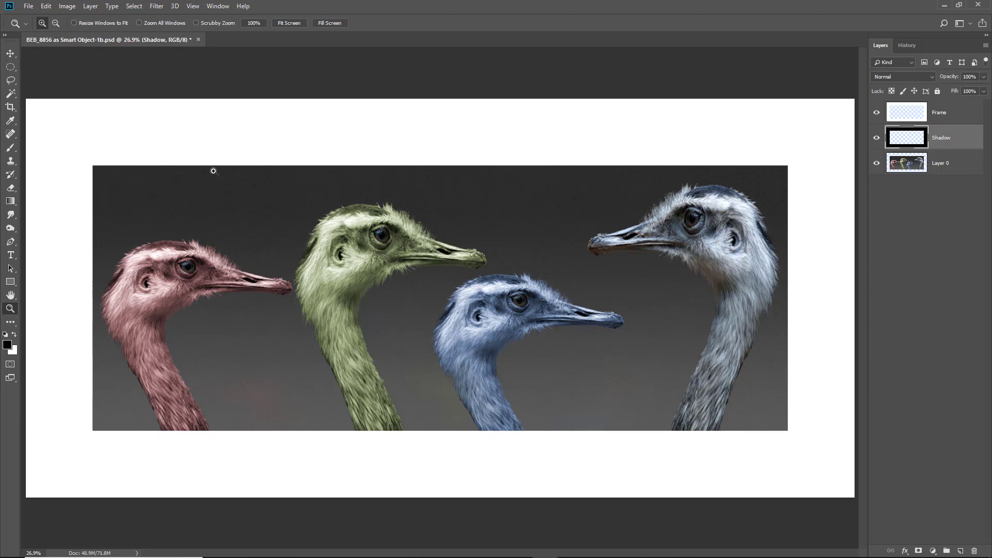
{"action": "left_click", "coordinate": [157, 6]}
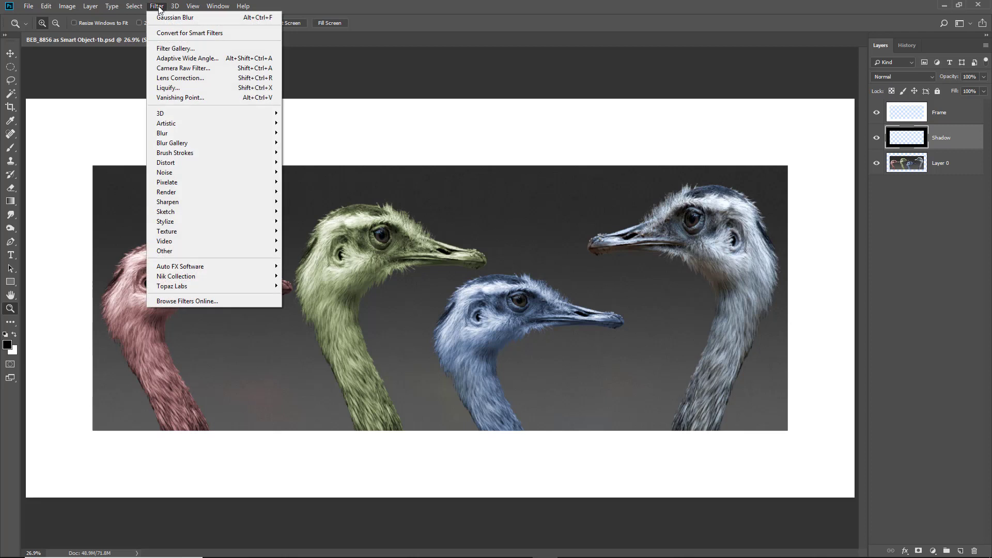
{"action": "mouse_move", "coordinate": [217, 133]}
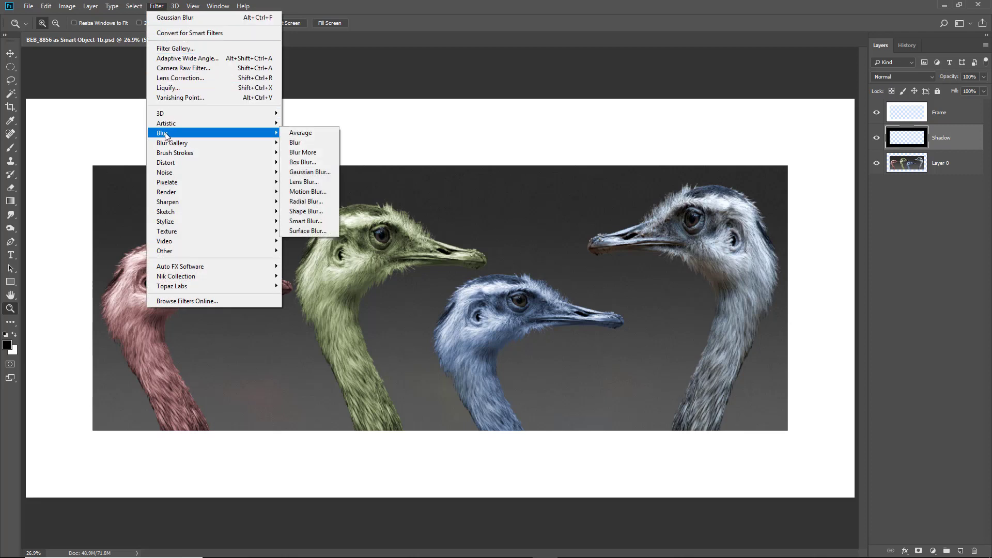
{"action": "left_click", "coordinate": [313, 172]}
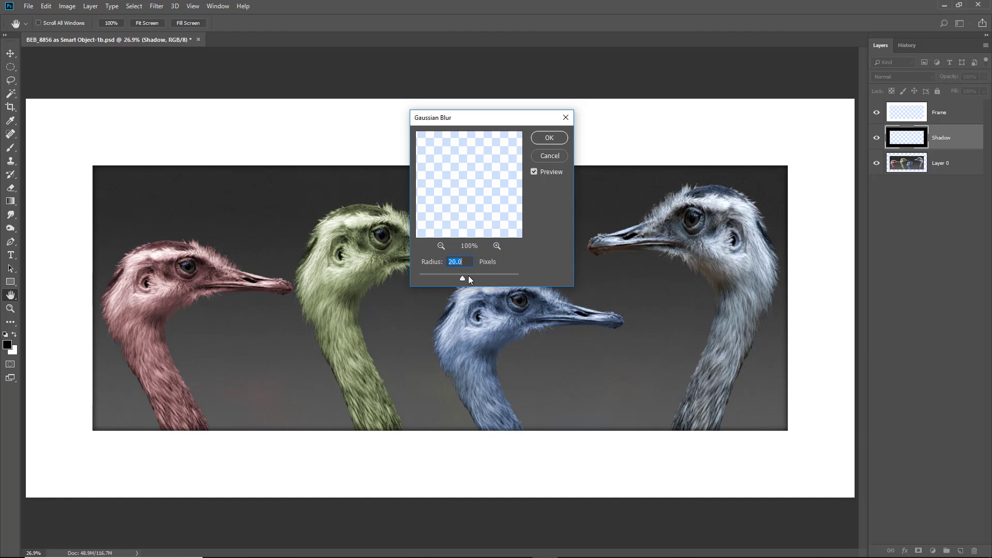
{"action": "left_click_drag", "start_coordinate": [469, 277], "coordinate": [475, 279]}
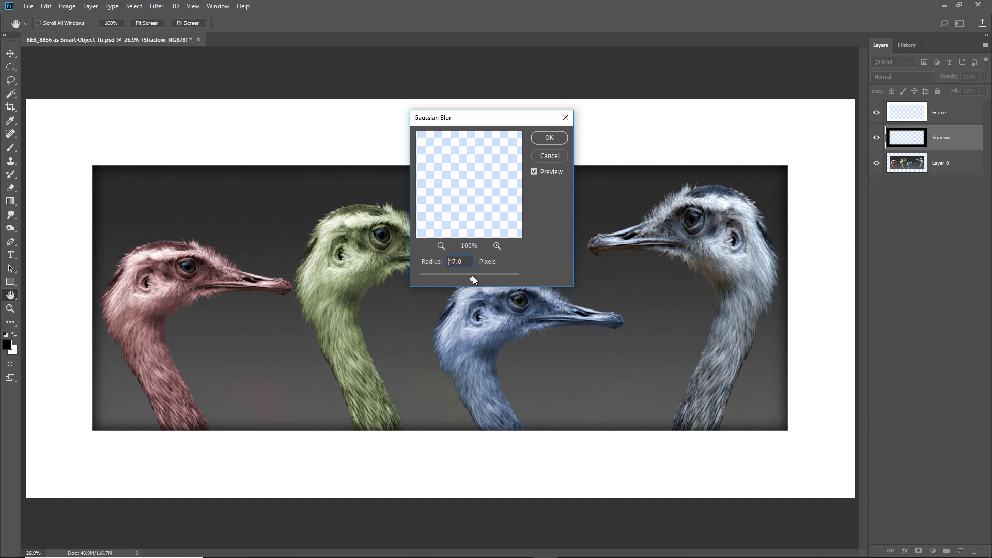
{"action": "left_click_drag", "start_coordinate": [471, 262], "coordinate": [425, 266]}
{"action": "key", "text": "BackSpace"}
{"action": "type", "text": "35"}
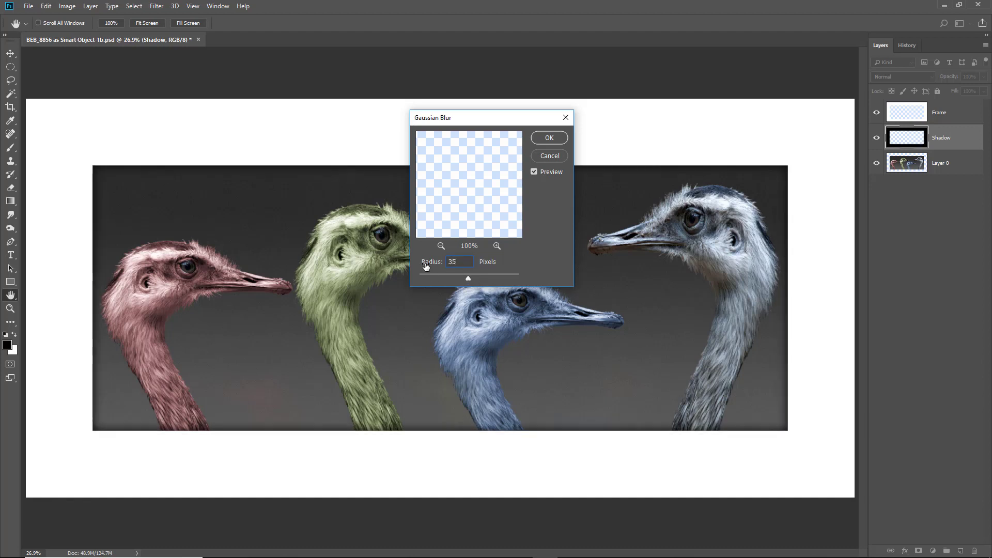
{"action": "left_click", "coordinate": [549, 138]}
{"action": "key", "text": "z"}
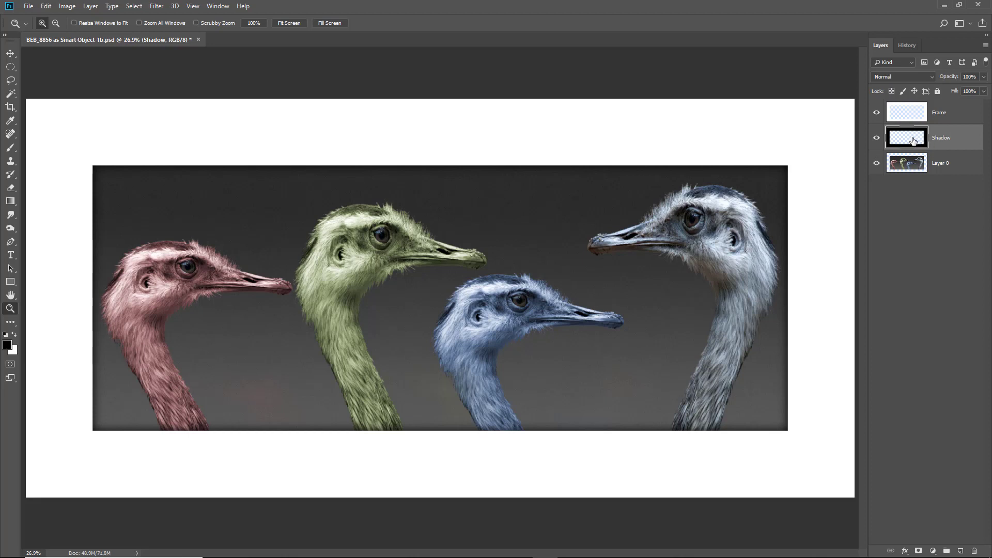
{"action": "key", "text": "ctrl+j"}
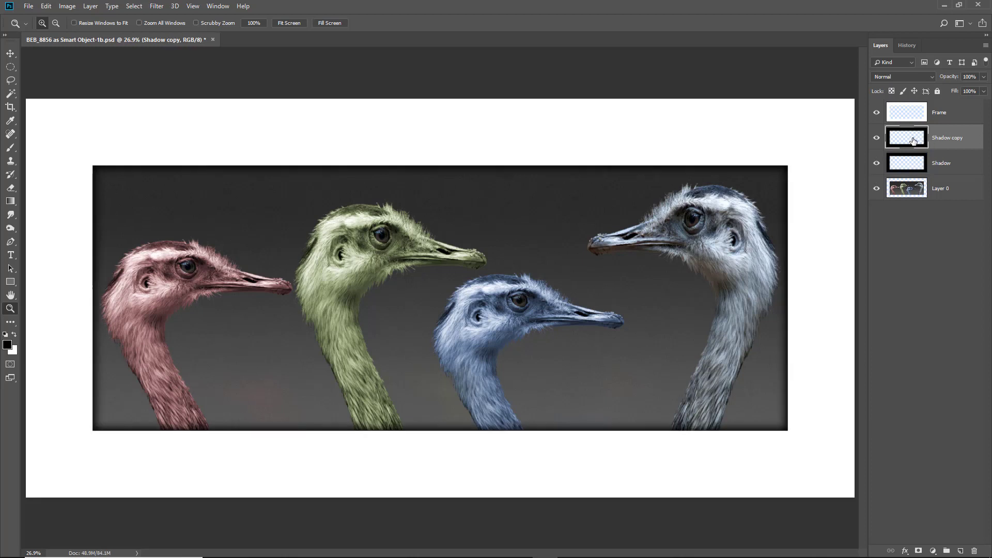
{"action": "left_click", "coordinate": [878, 139]}
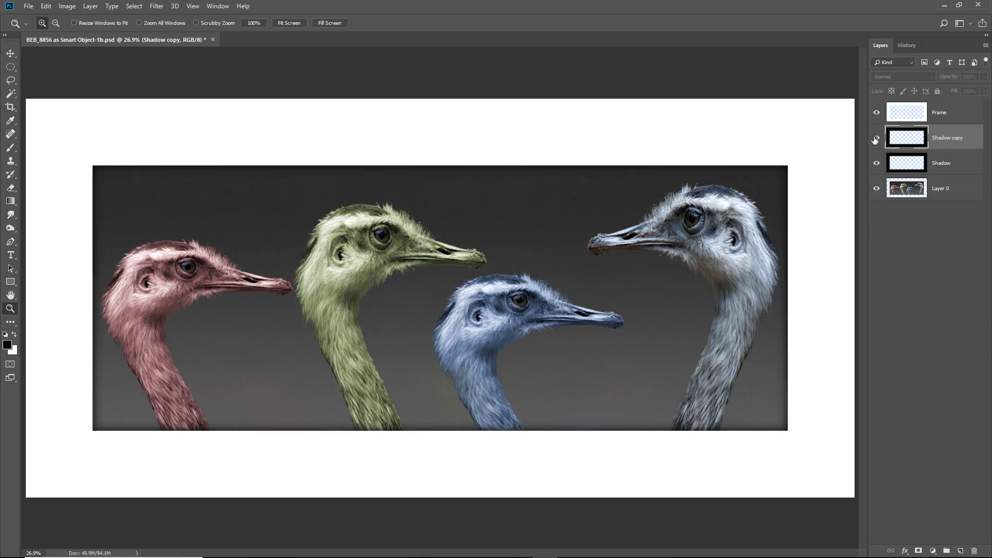
{"action": "left_click", "coordinate": [874, 140]}
{"action": "left_click", "coordinate": [874, 140]}
{"action": "left_click", "coordinate": [877, 139]}
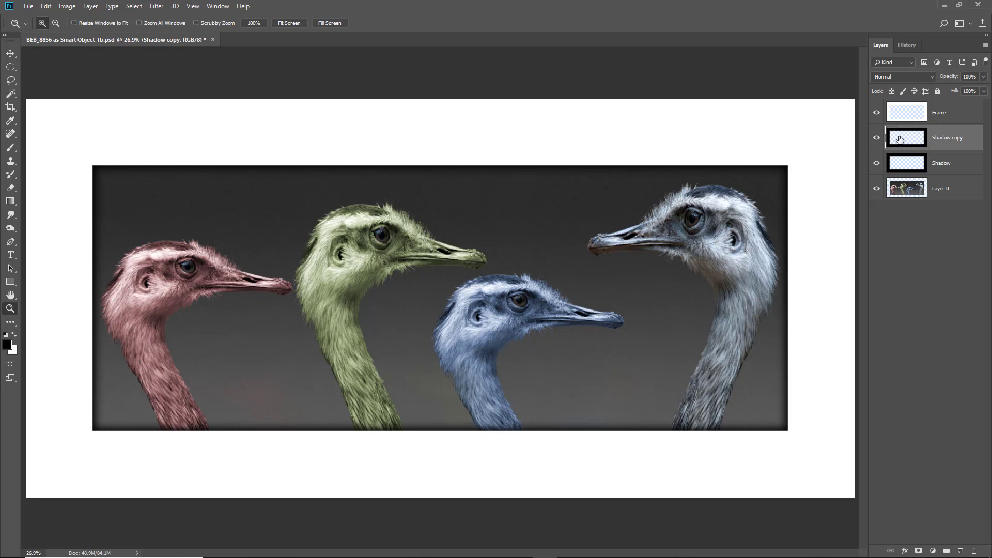
{"action": "left_click_drag", "start_coordinate": [900, 139], "coordinate": [974, 551]}
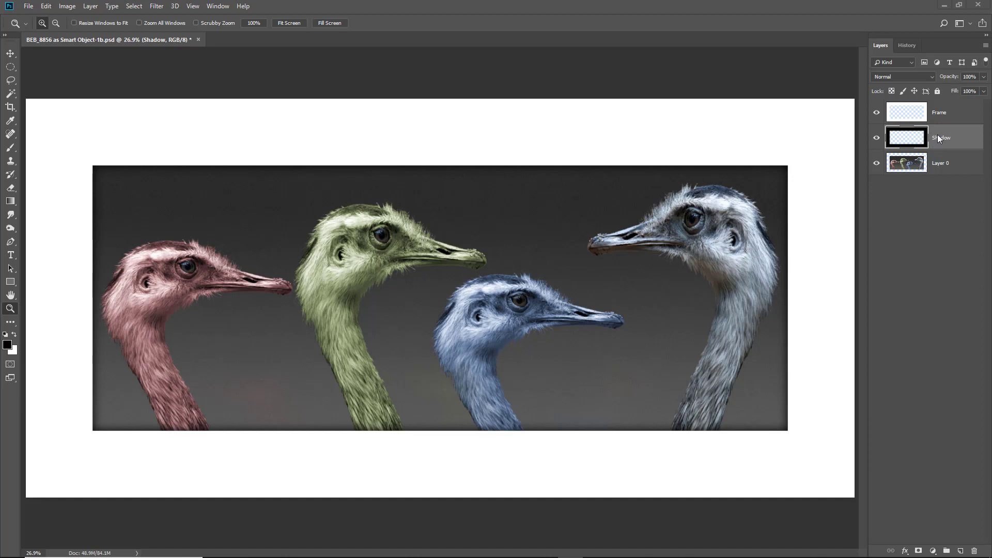
Step: Lock the Frame layer's transparency, briefly hide Shadow and the photo, then show both again
{"action": "left_click", "coordinate": [961, 113]}
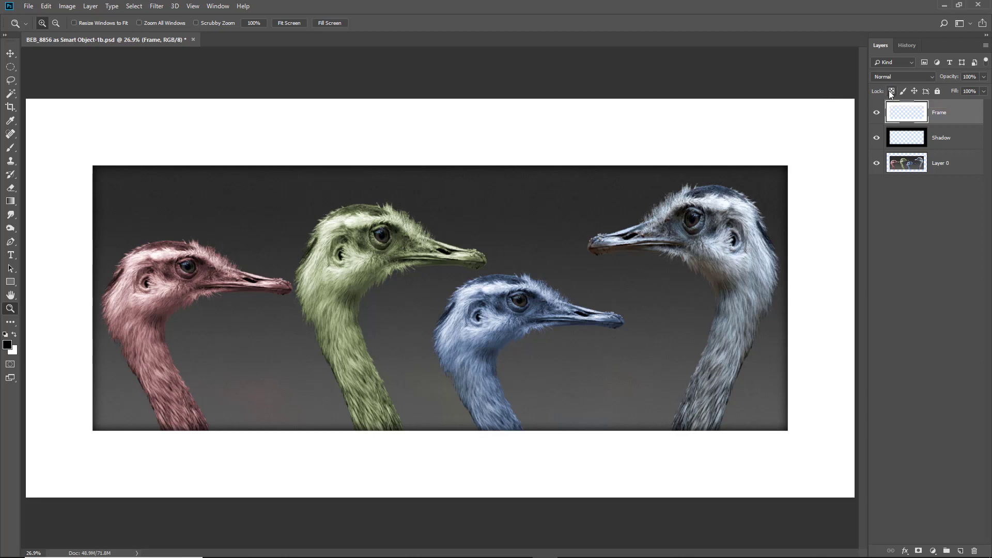
{"action": "left_click", "coordinate": [892, 93]}
{"action": "left_click", "coordinate": [876, 139]}
{"action": "left_click", "coordinate": [877, 162]}
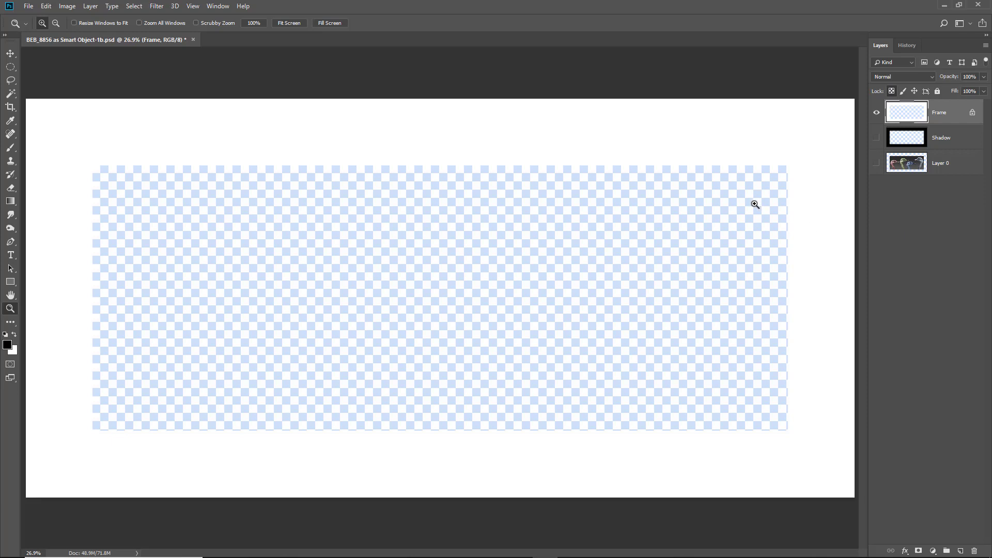
{"action": "left_click", "coordinate": [876, 137]}
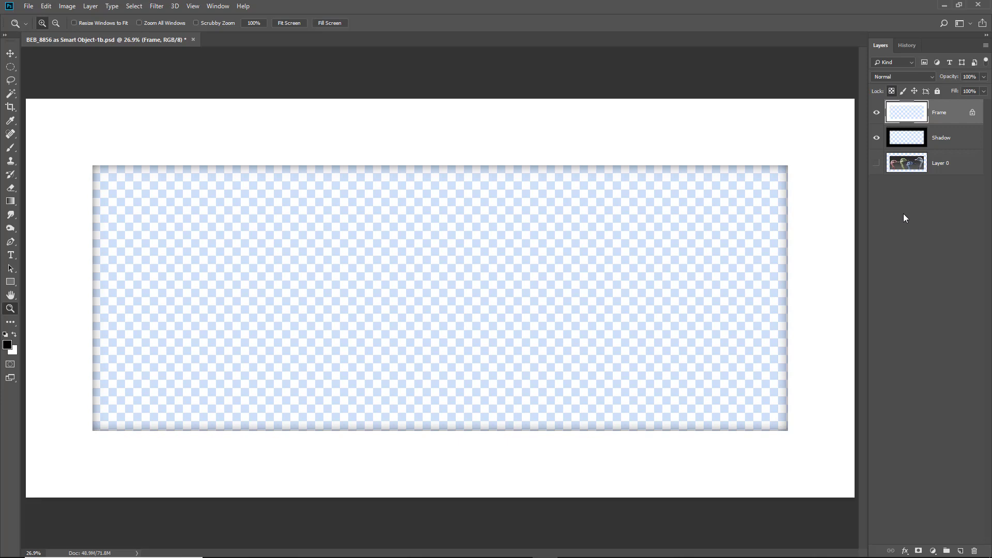
{"action": "left_click", "coordinate": [877, 163]}
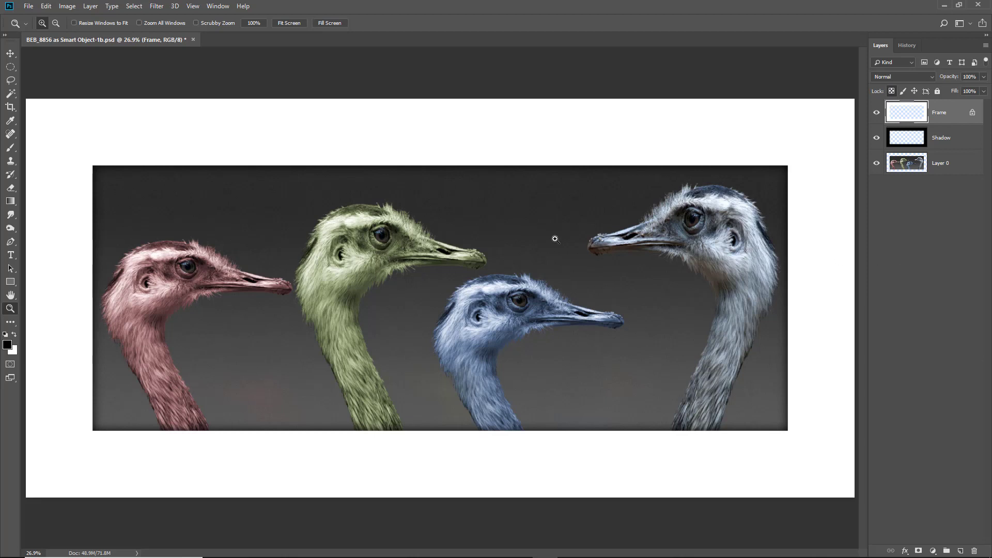
Step: With the Eyedropper, trial-fill the frame with grey from the right bird, then light blue
{"action": "left_click", "coordinate": [9, 123]}
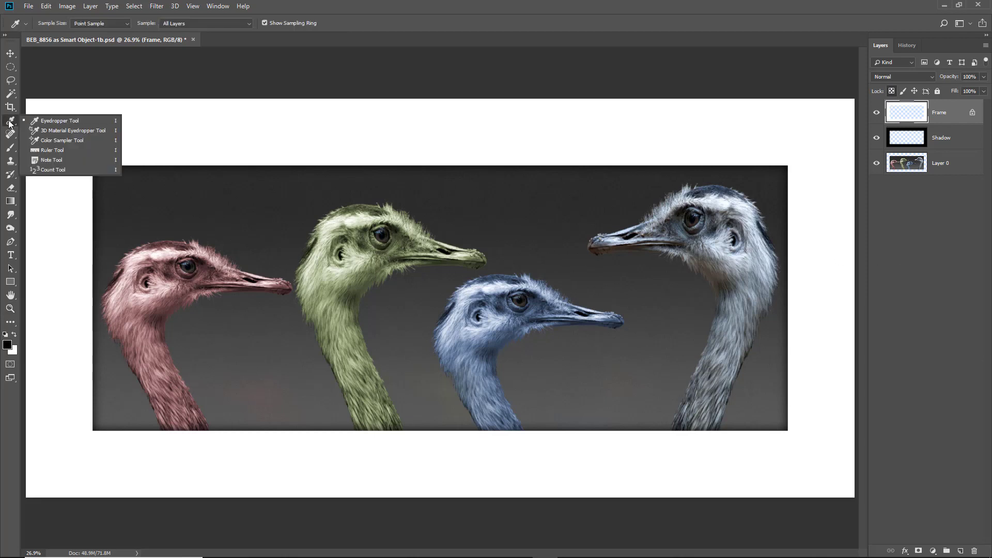
{"action": "left_click", "coordinate": [38, 122]}
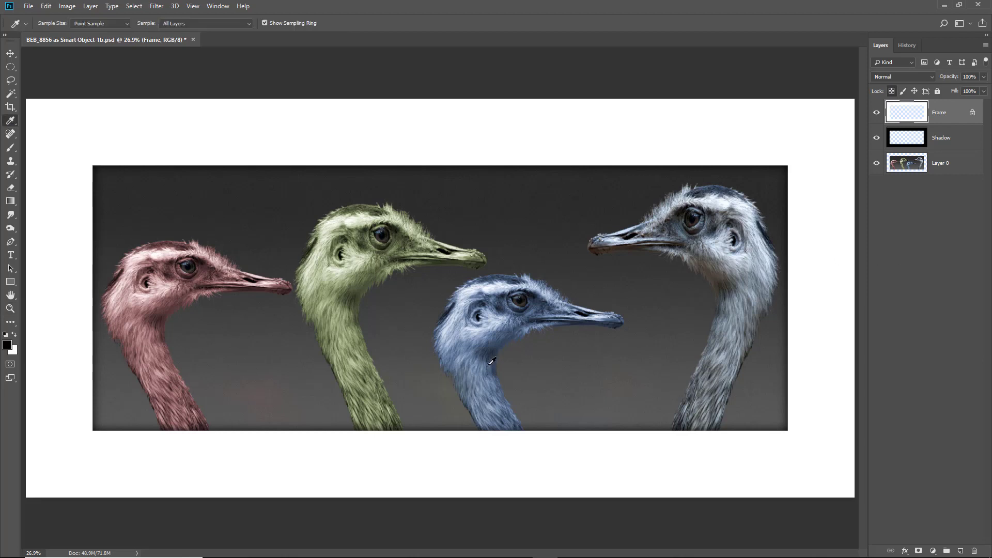
{"action": "left_click", "coordinate": [749, 288]}
{"action": "key", "text": "alt+BackSpace"}
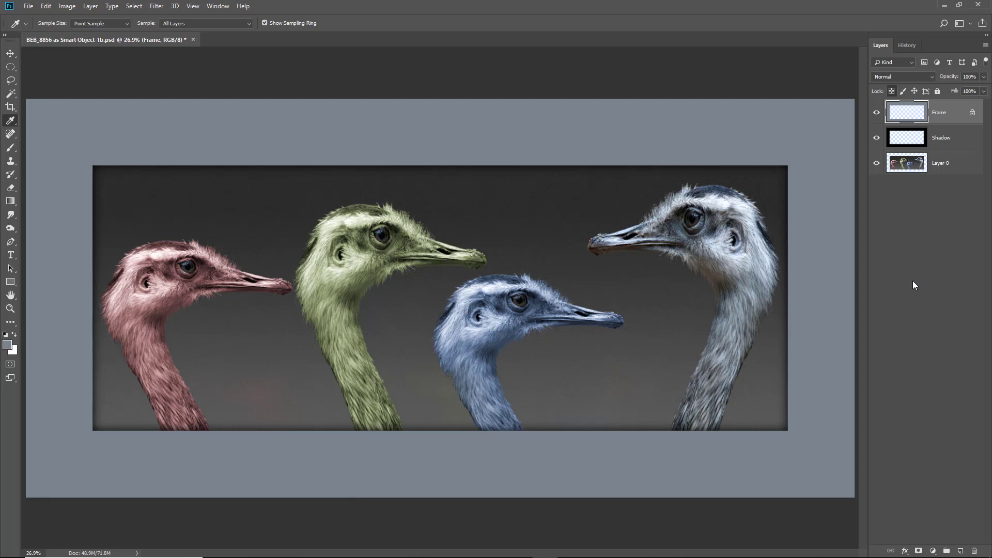
{"action": "left_click", "coordinate": [476, 338]}
{"action": "key", "text": "alt+BackSpace"}
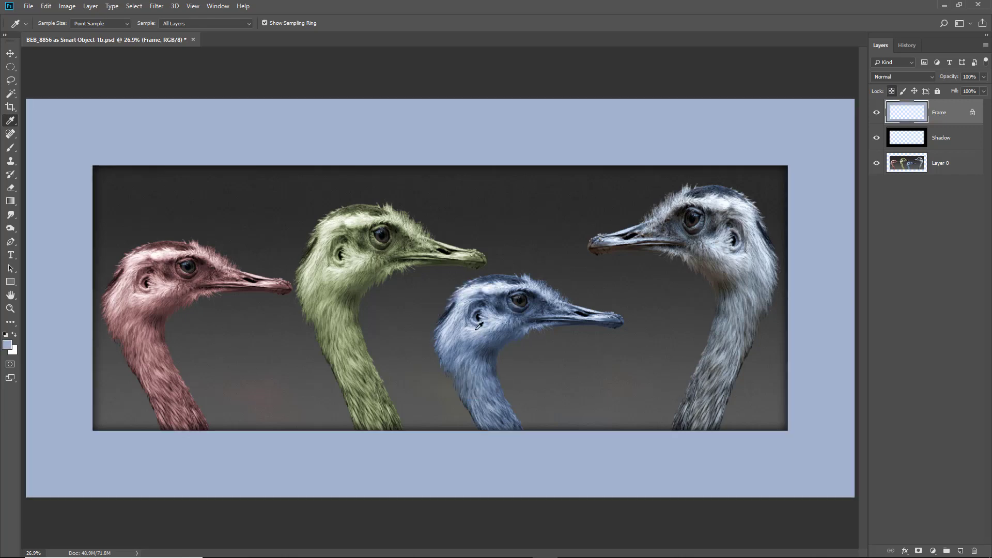
Step: Try green and pink from the birds' necks, then fill the frame with the background's dark grey
{"action": "left_click", "coordinate": [349, 326]}
{"action": "key", "text": "alt+BackSpace"}
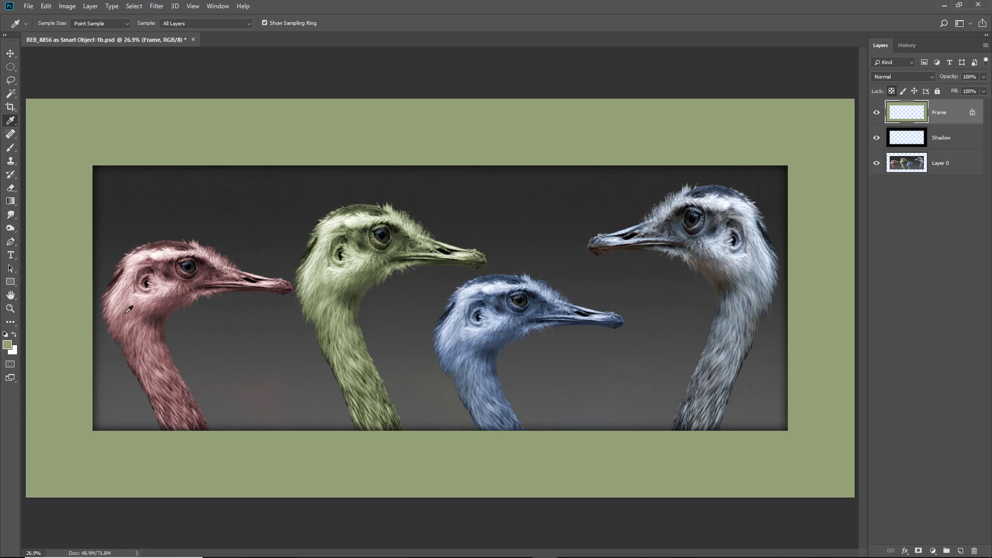
{"action": "left_click", "coordinate": [148, 335]}
{"action": "key", "text": "alt+BackSpace"}
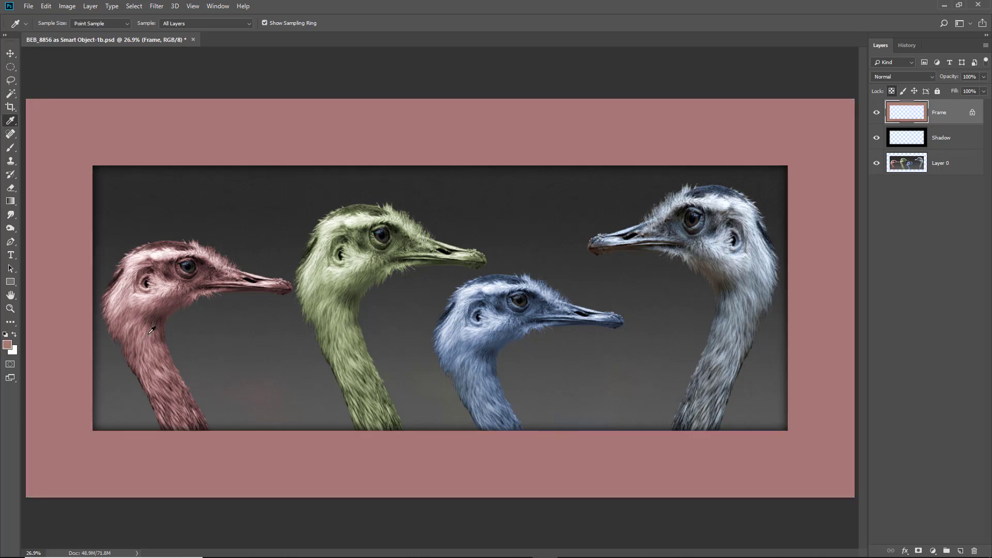
{"action": "left_click", "coordinate": [620, 412]}
{"action": "key", "text": "alt+BackSpace"}
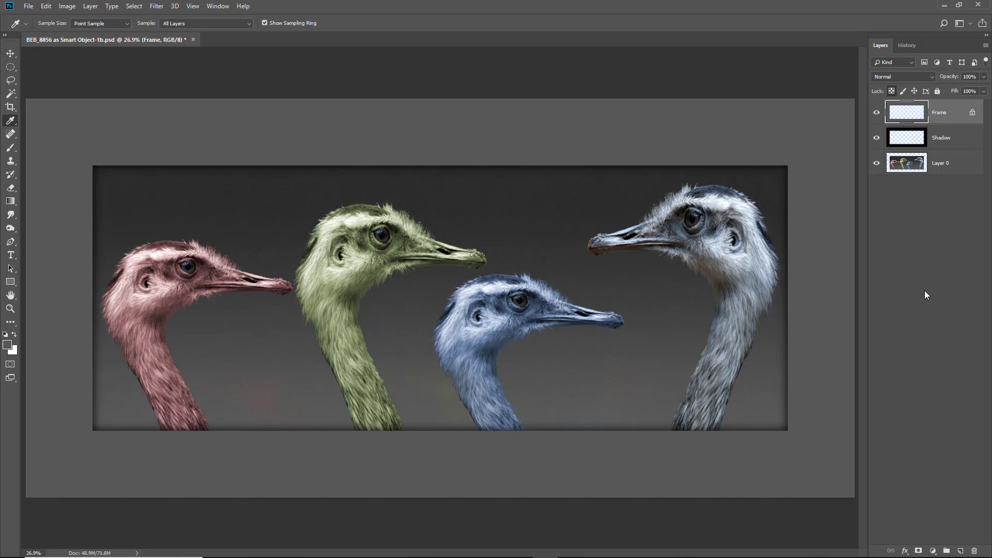
Step: In Levels, set the frame's midtone gamma to about 0.73
{"action": "key", "text": "ctrl+l"}
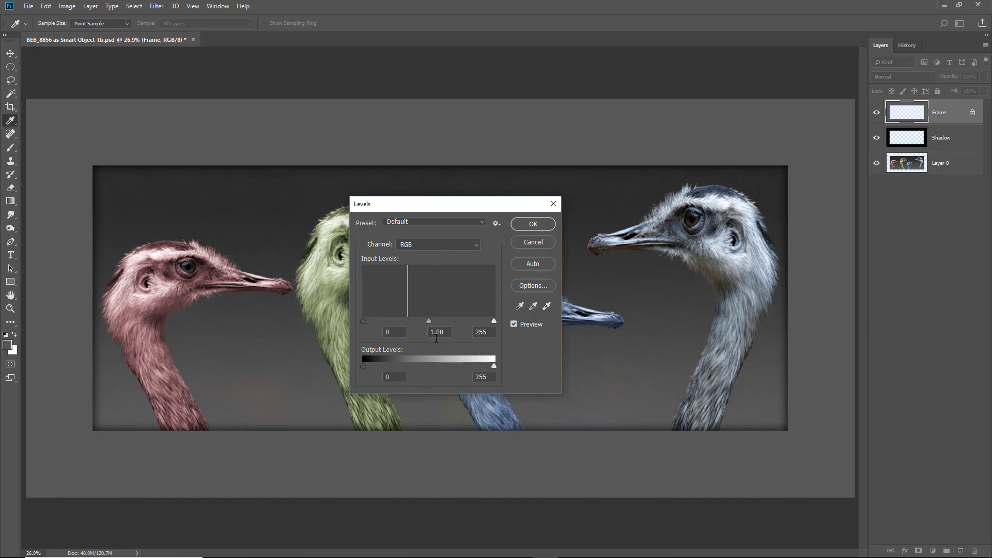
{"action": "left_click_drag", "start_coordinate": [429, 321], "coordinate": [403, 324]}
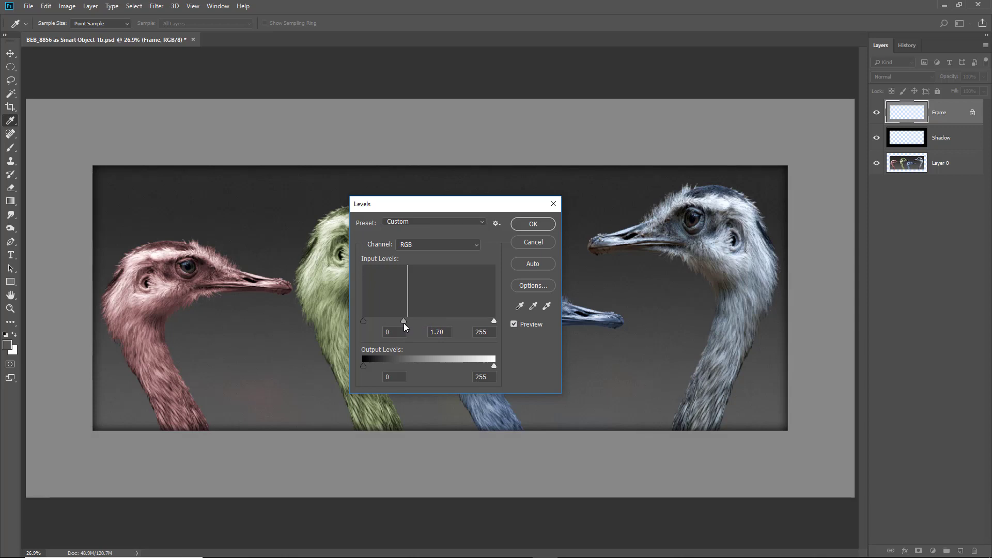
{"action": "left_click_drag", "start_coordinate": [404, 324], "coordinate": [442, 324]}
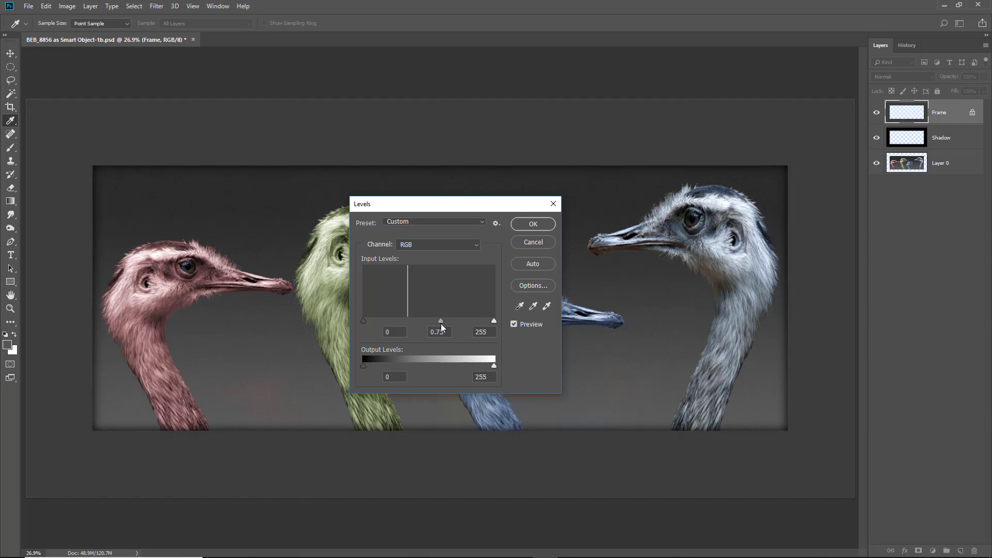
{"action": "left_click_drag", "start_coordinate": [442, 324], "coordinate": [441, 322]}
{"action": "left_click", "coordinate": [527, 225]}
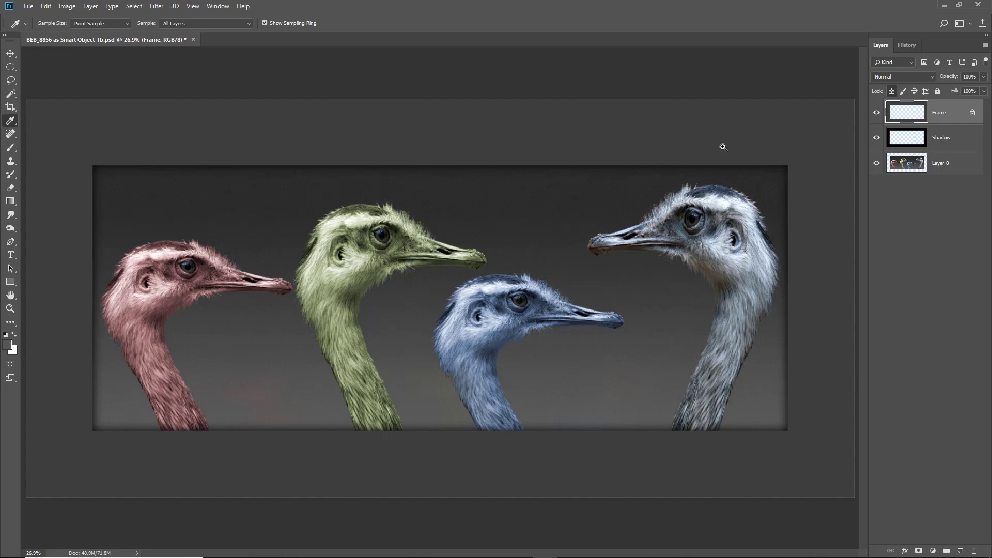
Step: Apply Add Noise to the Frame border: Amount 5%, Gaussian, Monochromatic
{"action": "left_click_drag", "start_coordinate": [723, 147], "coordinate": [825, 223]}
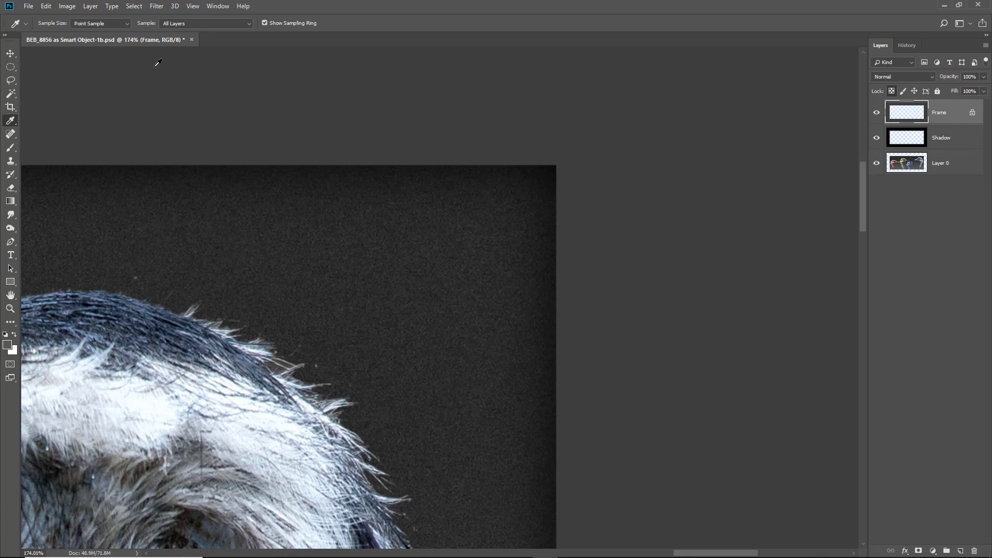
{"action": "left_click", "coordinate": [156, 7]}
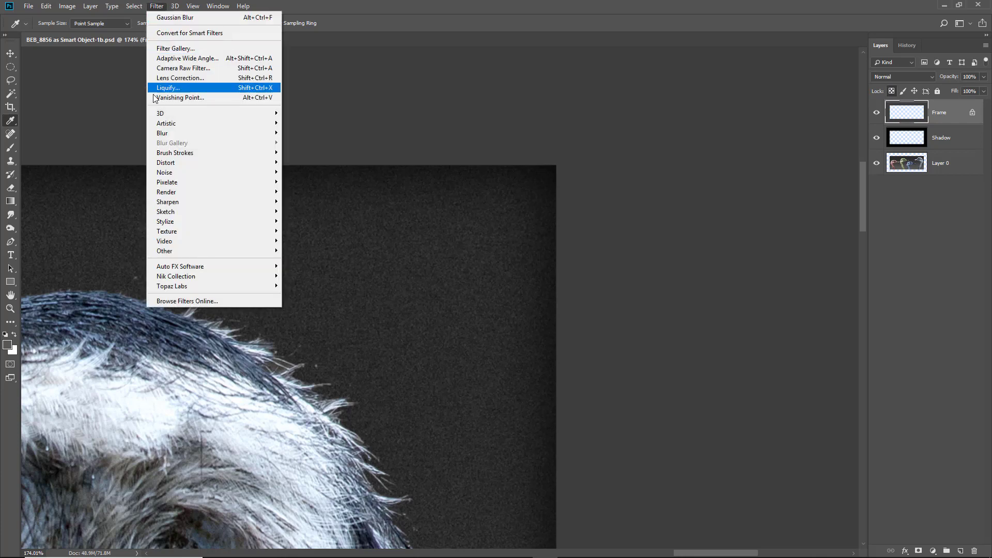
{"action": "mouse_move", "coordinate": [160, 175]}
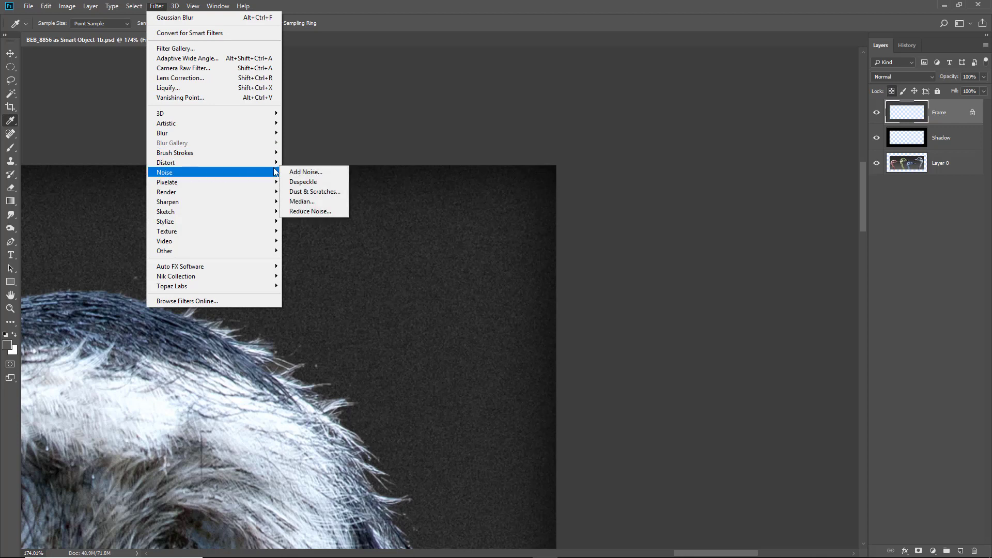
{"action": "left_click", "coordinate": [296, 172]}
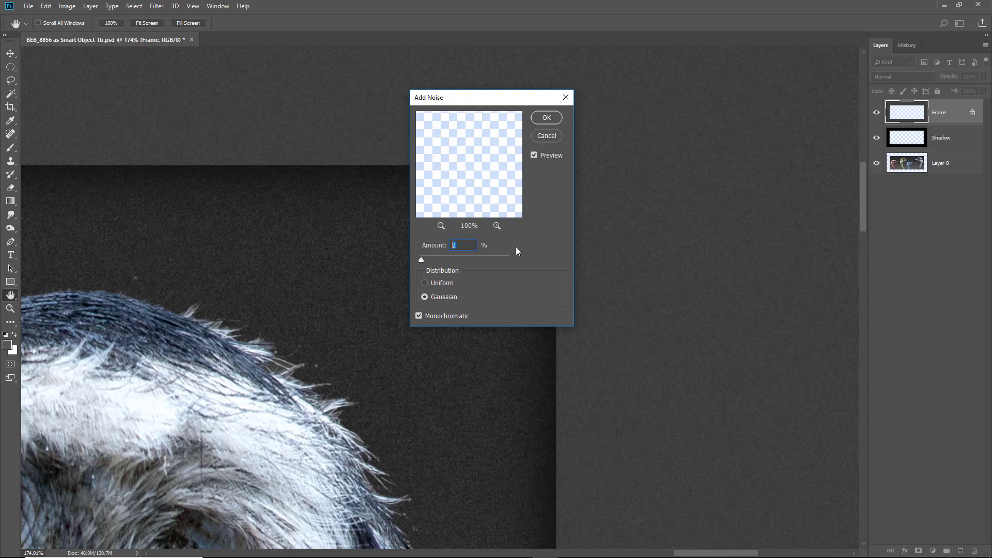
{"action": "type", "text": "3"}
{"action": "type", "text": "5"}
{"action": "left_click", "coordinate": [543, 119]}
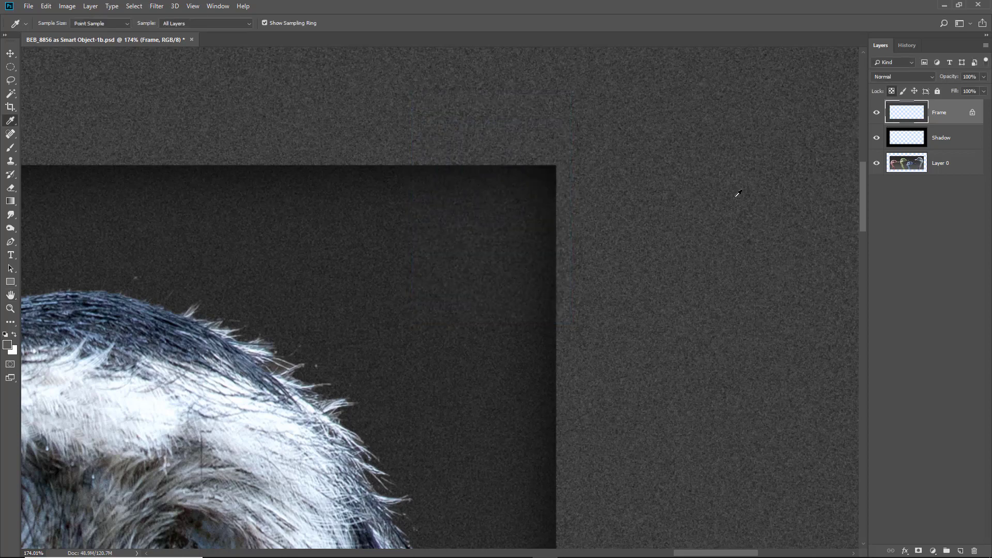
{"action": "key", "text": "ctrl+0"}
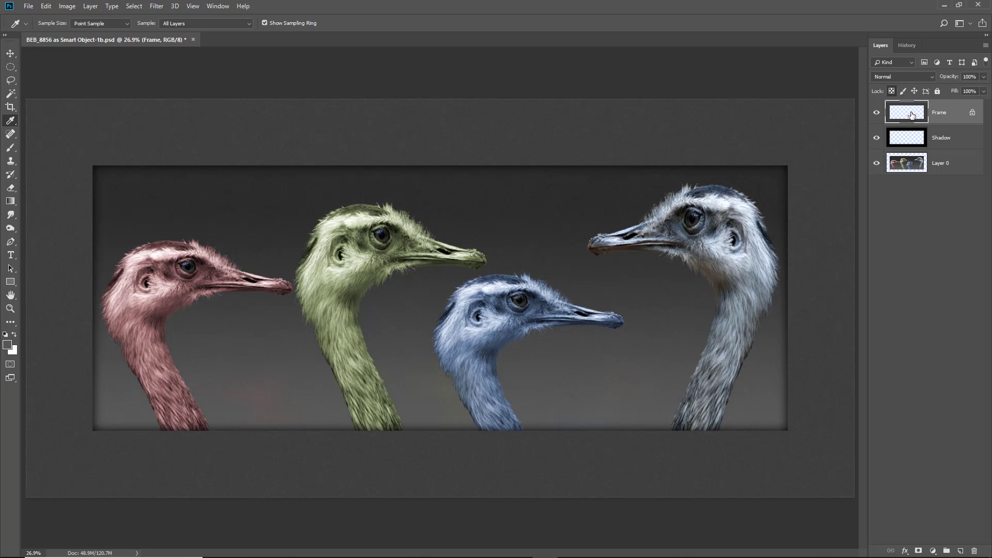
Step: Magic Wand-select the opening inside the frame, then create a layer named 'Line' above Frame
{"action": "left_click", "coordinate": [10, 93]}
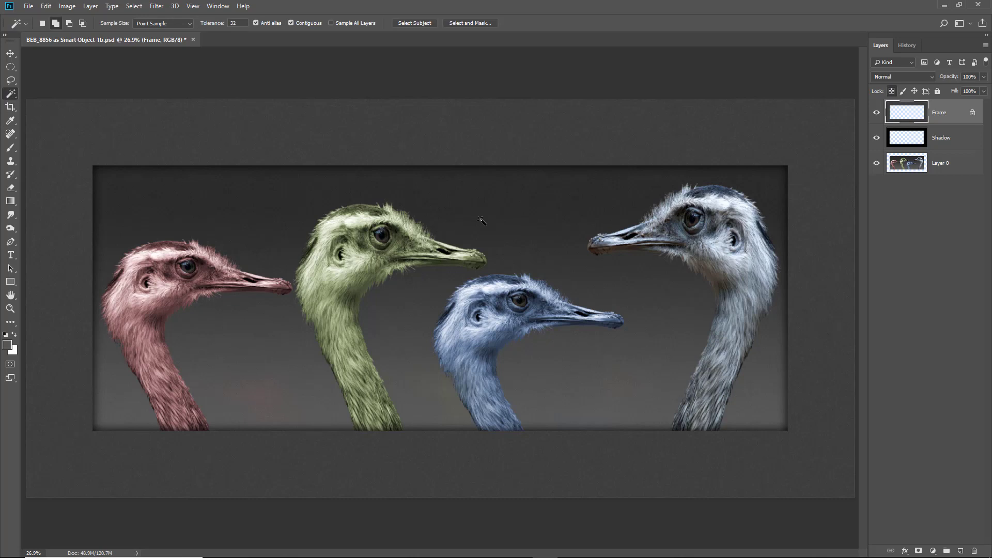
{"action": "left_click", "coordinate": [486, 310]}
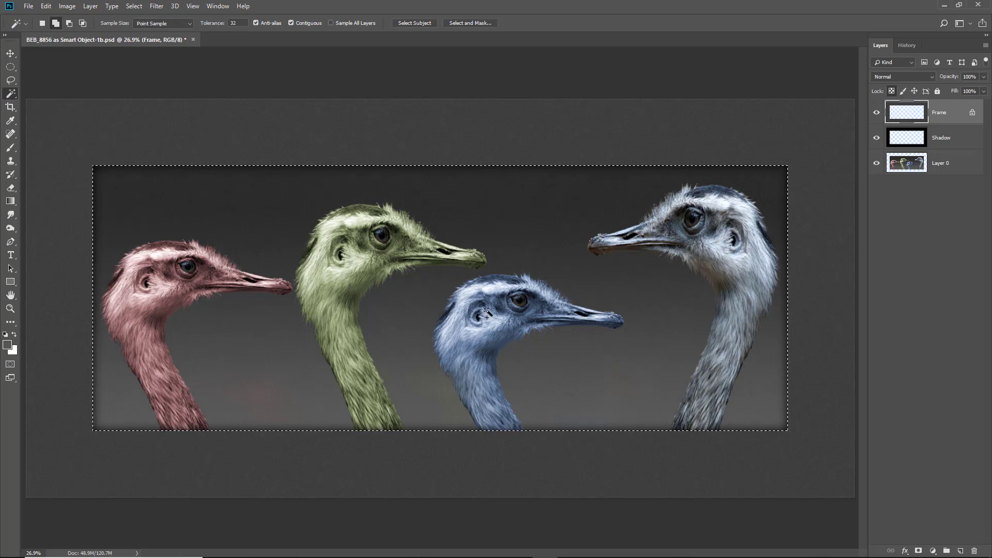
{"action": "left_click", "coordinate": [961, 551]}
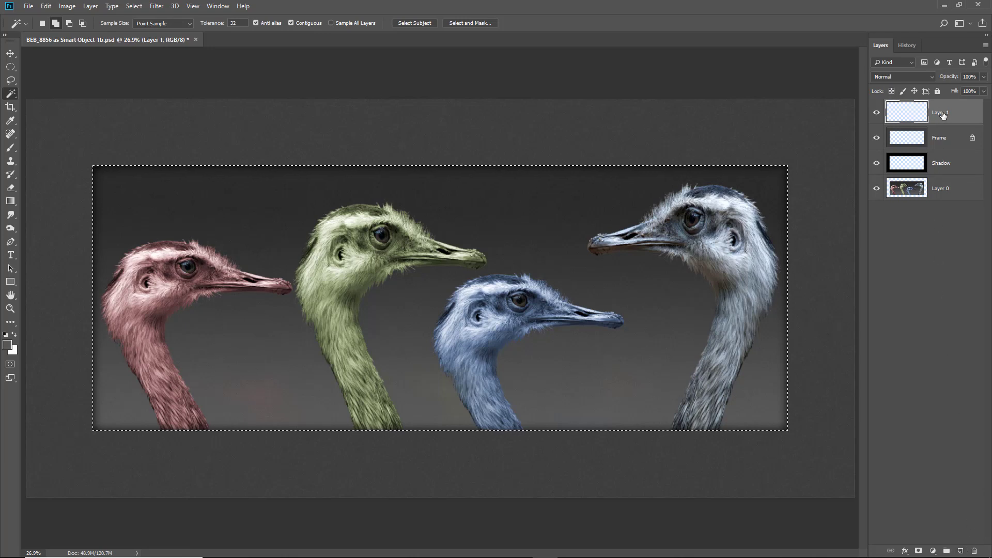
{"action": "double_click", "coordinate": [954, 123]}
{"action": "type", "text": "Line"}
{"action": "left_click", "coordinate": [962, 123]}
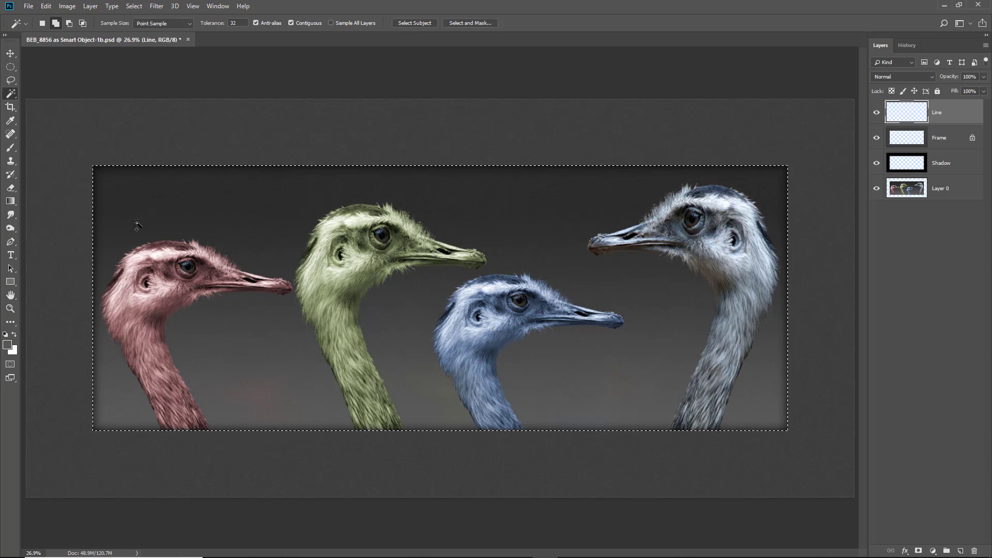
Step: Apply Edit > Stroke to the selection: 5 px width, white colour, Inside location
{"action": "left_click", "coordinate": [46, 6]}
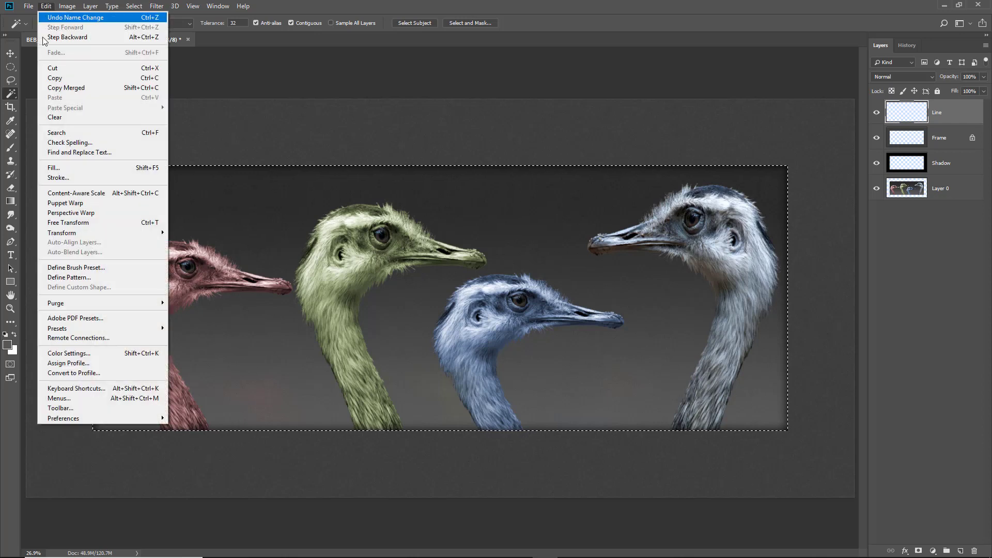
{"action": "left_click", "coordinate": [59, 178]}
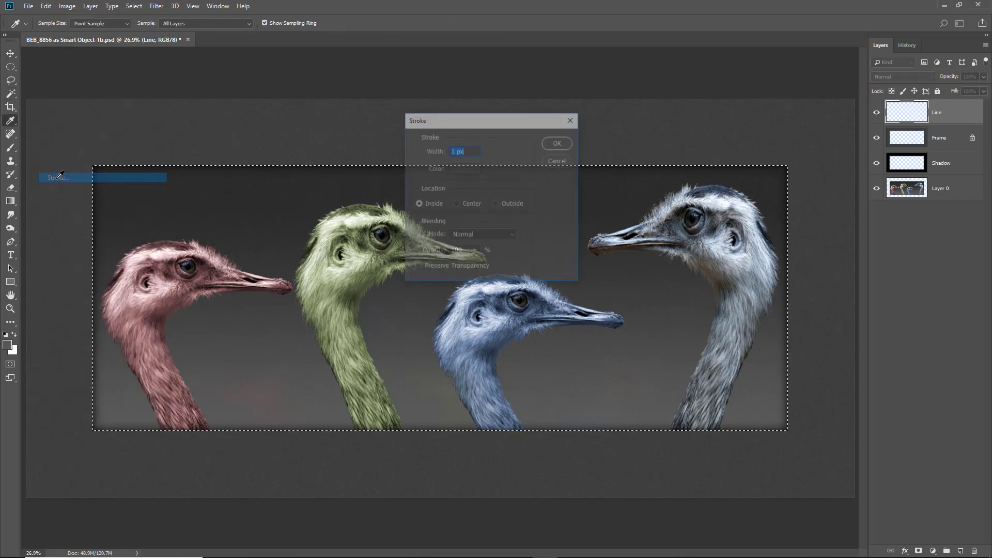
{"action": "left_click", "coordinate": [453, 151]}
{"action": "double_click", "coordinate": [453, 151]}
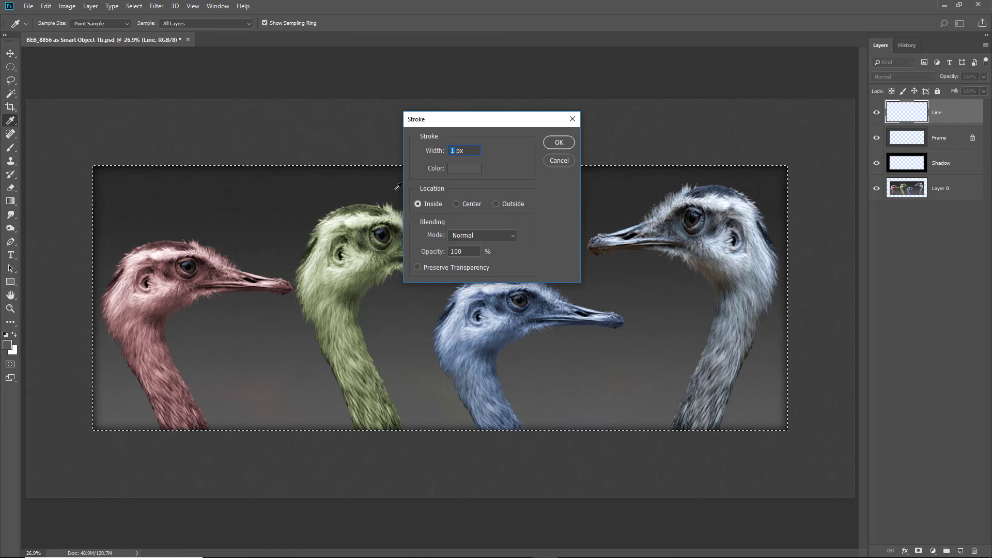
{"action": "type", "text": "5"}
{"action": "left_click", "coordinate": [457, 171]}
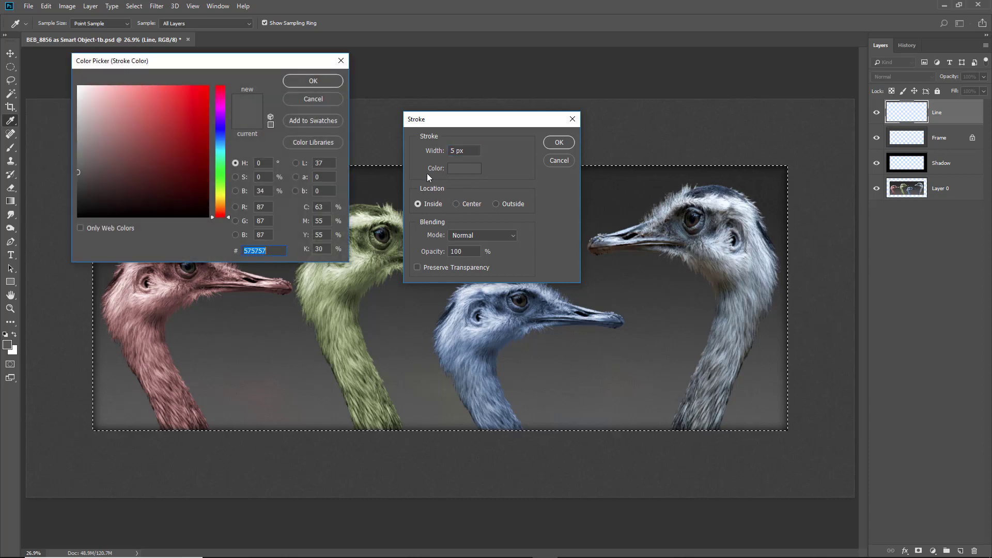
{"action": "left_click", "coordinate": [79, 88]}
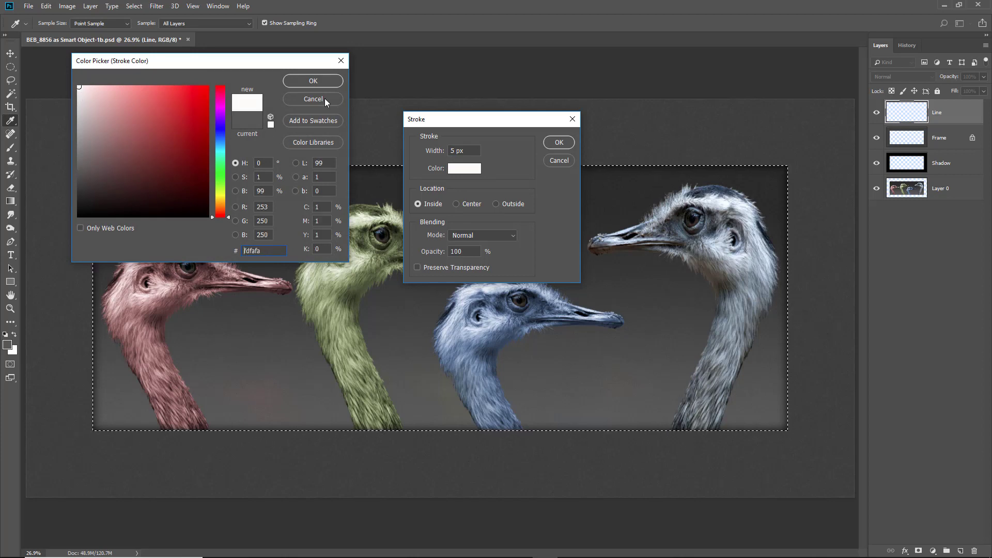
{"action": "left_click", "coordinate": [309, 80]}
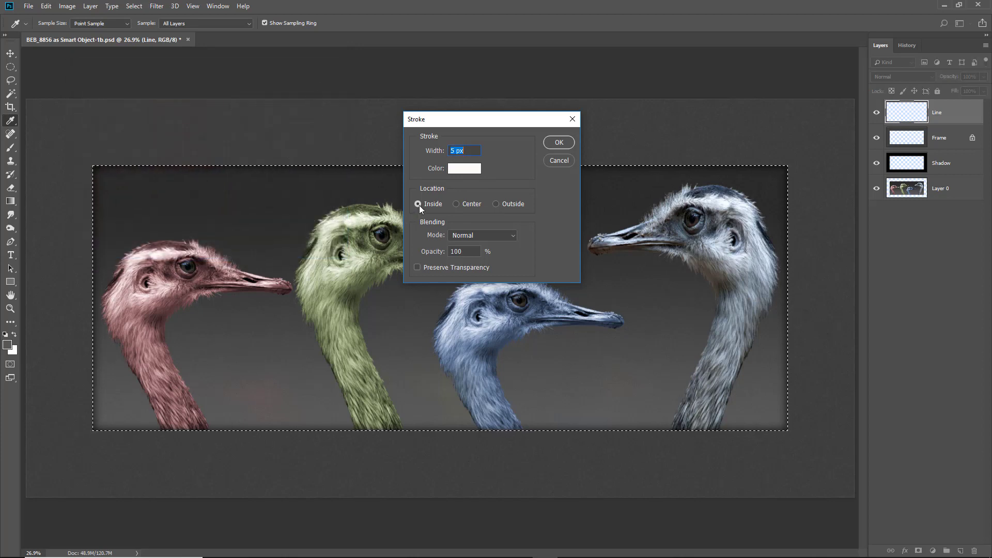
{"action": "left_click", "coordinate": [559, 142]}
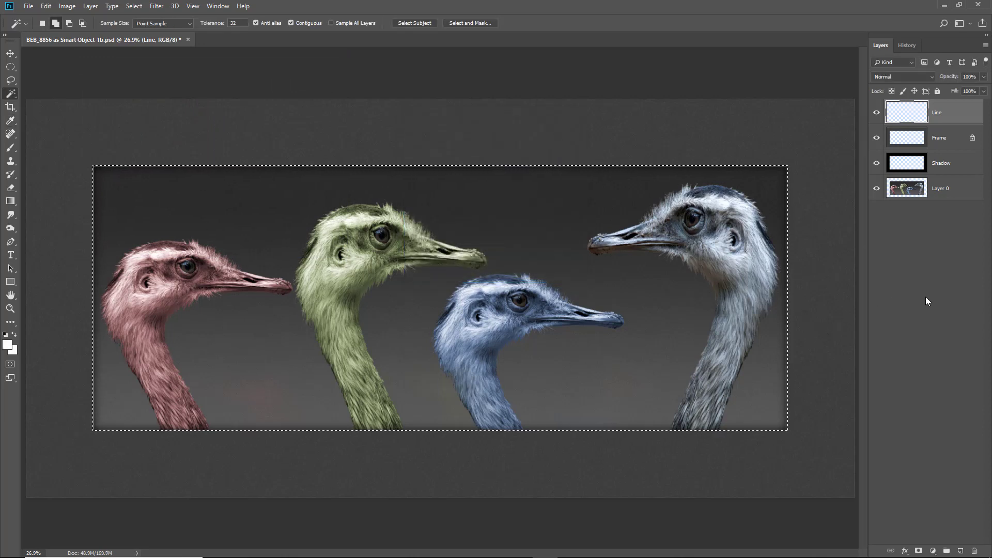
Step: Deselect, try the Line layer at 42% opacity, then return it to 100%
{"action": "key", "text": "ctrl+d"}
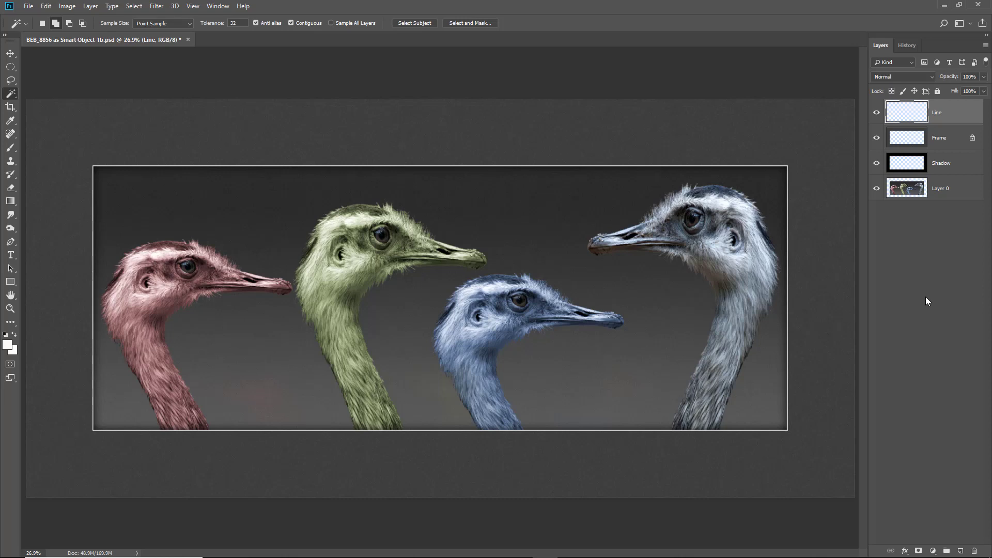
{"action": "left_click", "coordinate": [984, 77]}
{"action": "left_click_drag", "start_coordinate": [960, 89], "coordinate": [958, 93]}
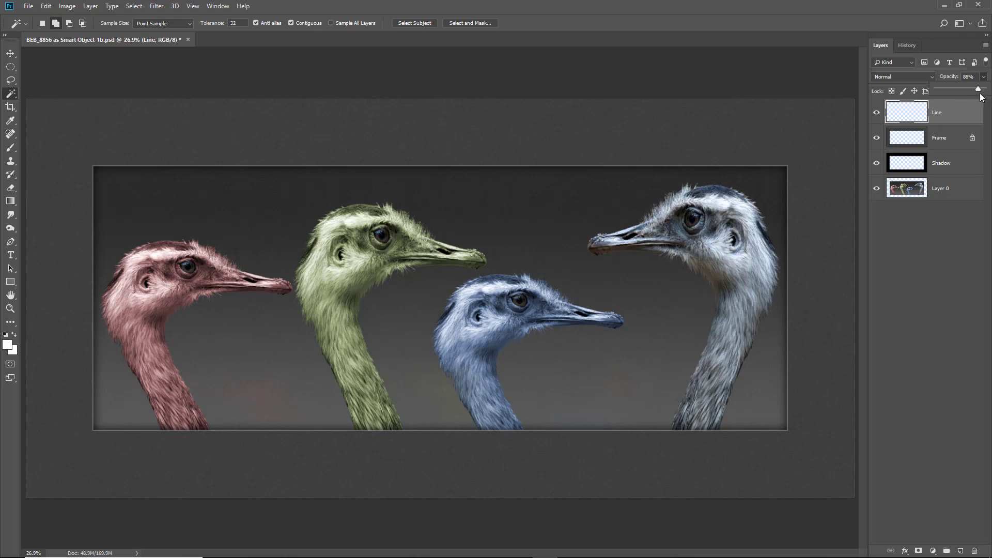
{"action": "left_click_drag", "start_coordinate": [984, 98], "coordinate": [989, 99]}
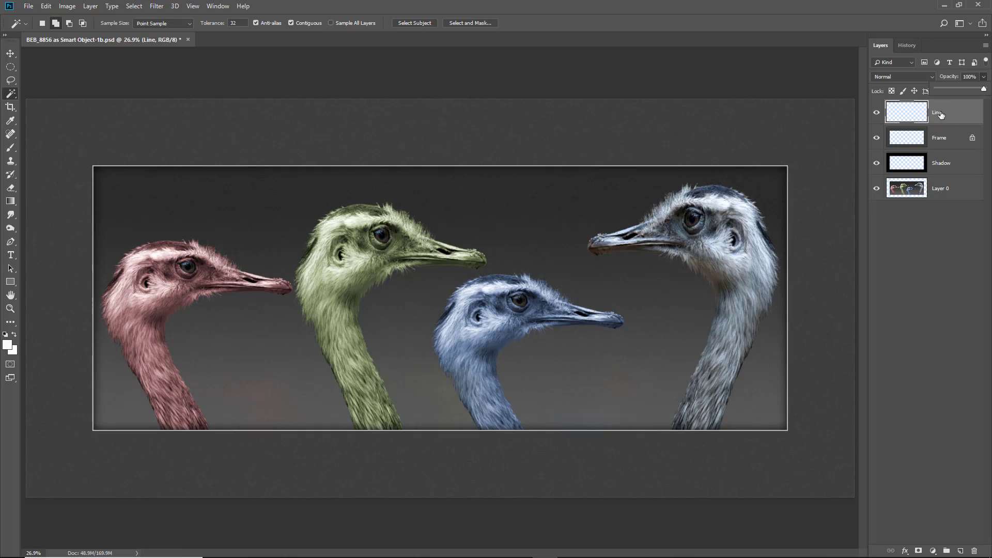
Step: Hide Frame, Shadow and Layer 0 to view the line alone, then show them again
{"action": "left_click", "coordinate": [877, 140]}
{"action": "left_click", "coordinate": [876, 163]}
{"action": "left_click", "coordinate": [876, 189]}
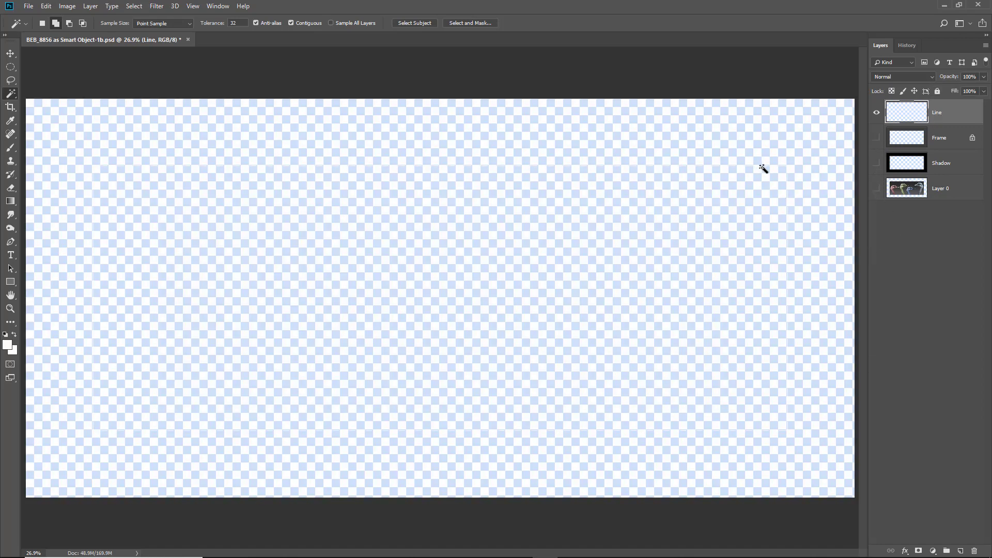
{"action": "left_click", "coordinate": [877, 138]}
{"action": "left_click", "coordinate": [876, 163]}
{"action": "left_click", "coordinate": [876, 188]}
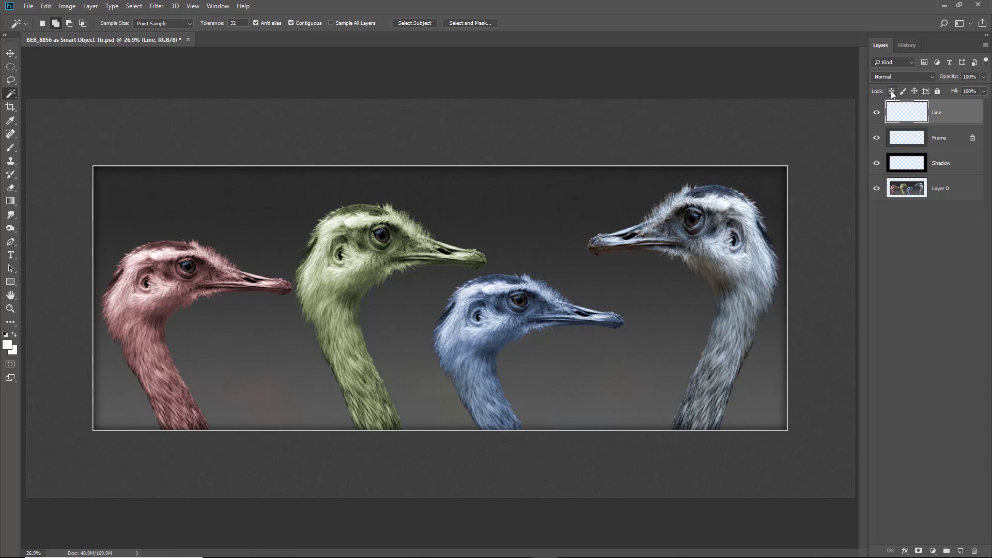
Step: Lock the Line layer's transparent pixels and fill its thin border with black
{"action": "left_click", "coordinate": [893, 92]}
{"action": "left_click", "coordinate": [5, 335]}
{"action": "key", "text": "alt+BackSpace"}
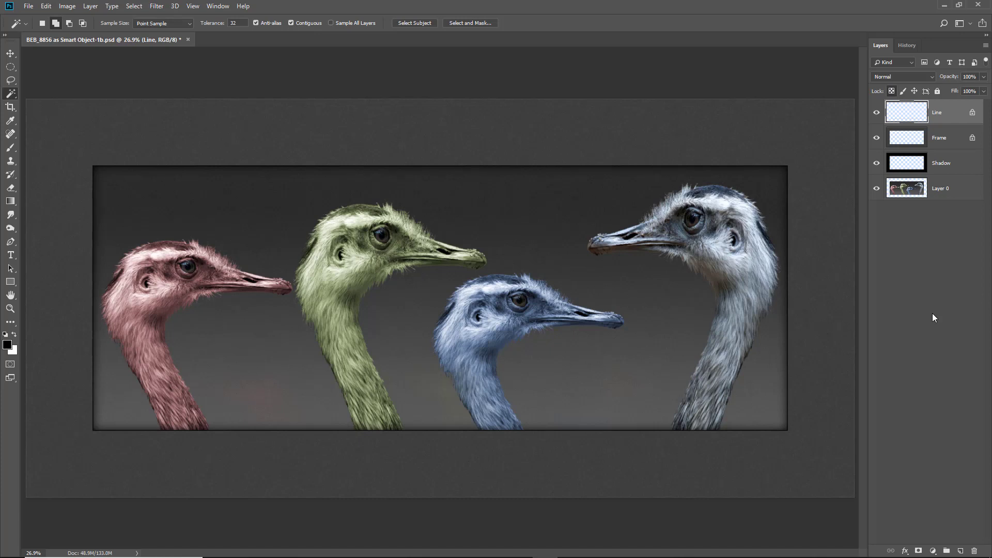
{"action": "key", "text": "ctrl+BackSpace"}
{"action": "left_click", "coordinate": [940, 138]}
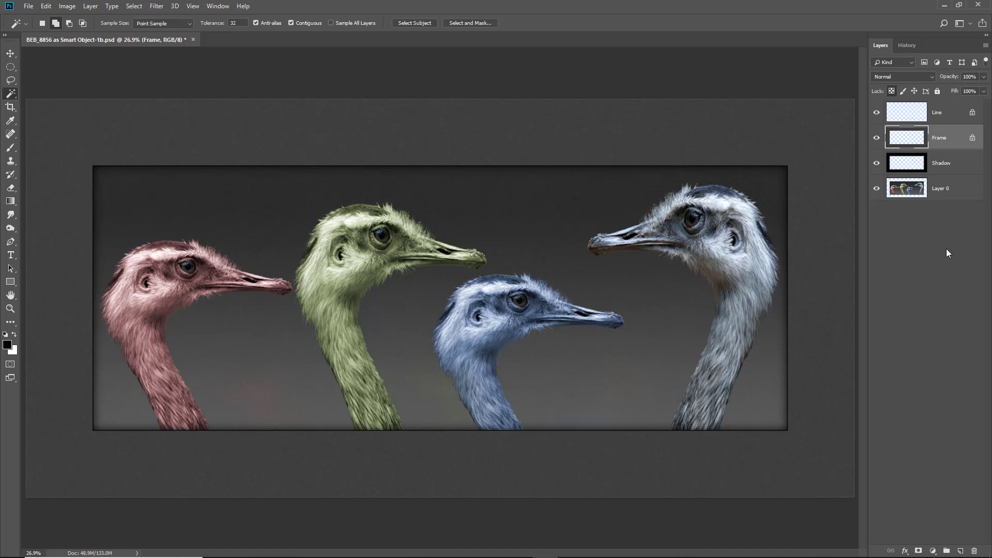
{"action": "key", "text": "ctrl+u"}
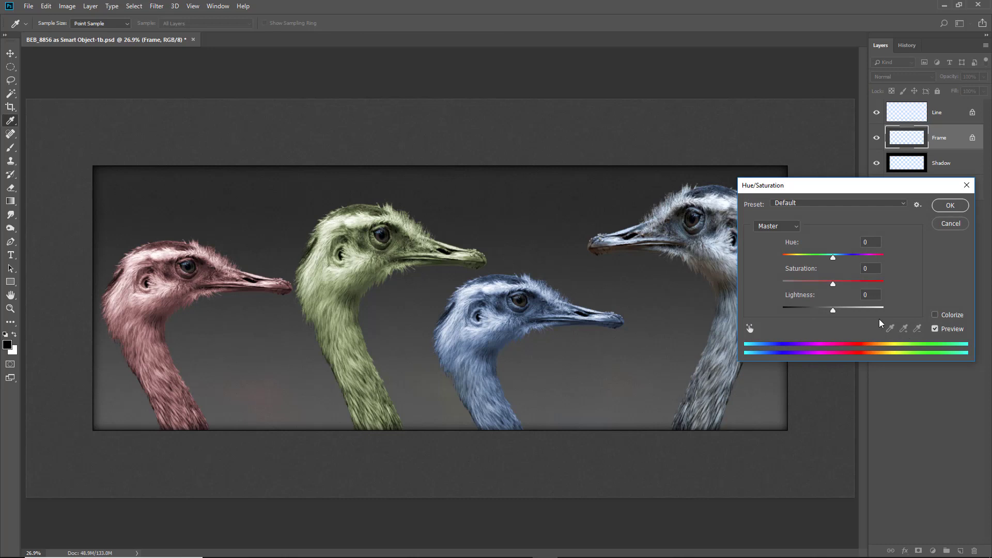
{"action": "left_click", "coordinate": [937, 319]}
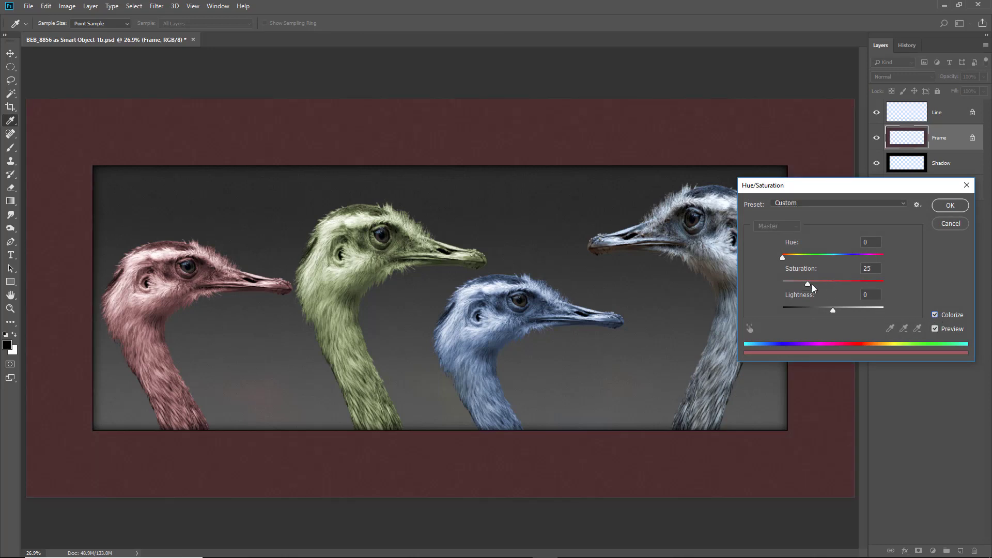
{"action": "left_click_drag", "start_coordinate": [808, 285], "coordinate": [837, 257]}
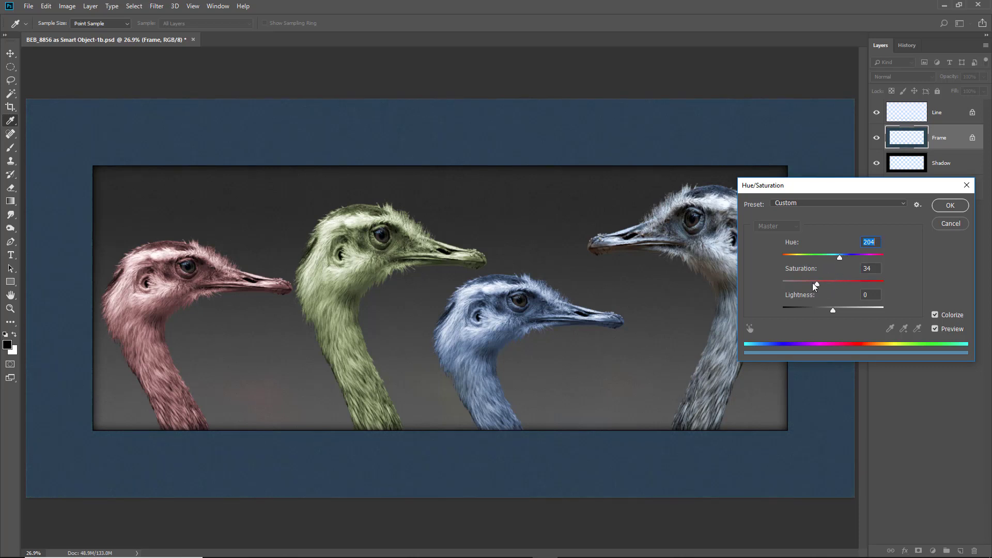
{"action": "left_click_drag", "start_coordinate": [816, 283], "coordinate": [814, 283]}
{"action": "left_click_drag", "start_coordinate": [852, 186], "coordinate": [879, 186]}
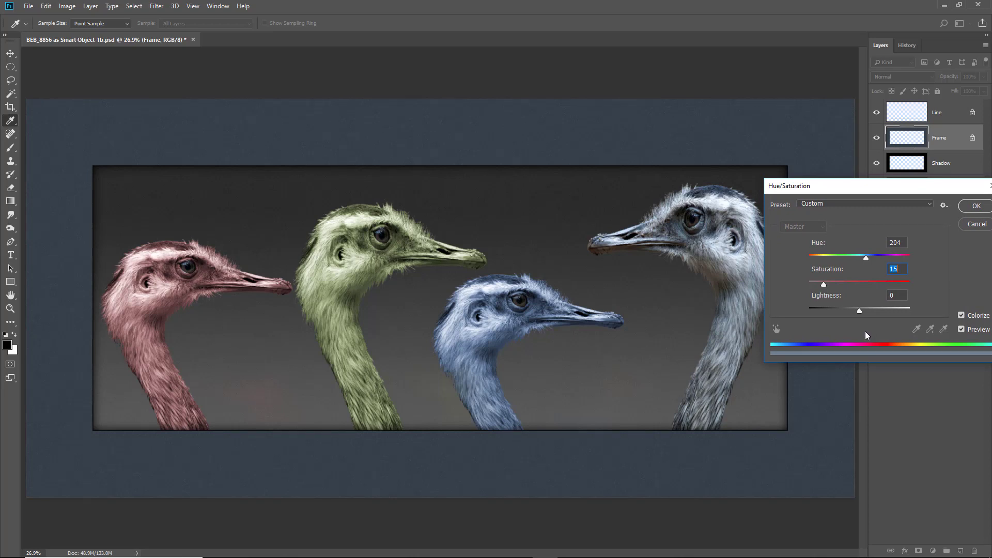
{"action": "left_click_drag", "start_coordinate": [866, 259], "coordinate": [867, 258]}
{"action": "left_click_drag", "start_coordinate": [823, 285], "coordinate": [818, 284]}
{"action": "left_click_drag", "start_coordinate": [910, 257], "coordinate": [833, 263]}
{"action": "left_click_drag", "start_coordinate": [834, 266], "coordinate": [859, 269]}
{"action": "left_click", "coordinate": [977, 225]}
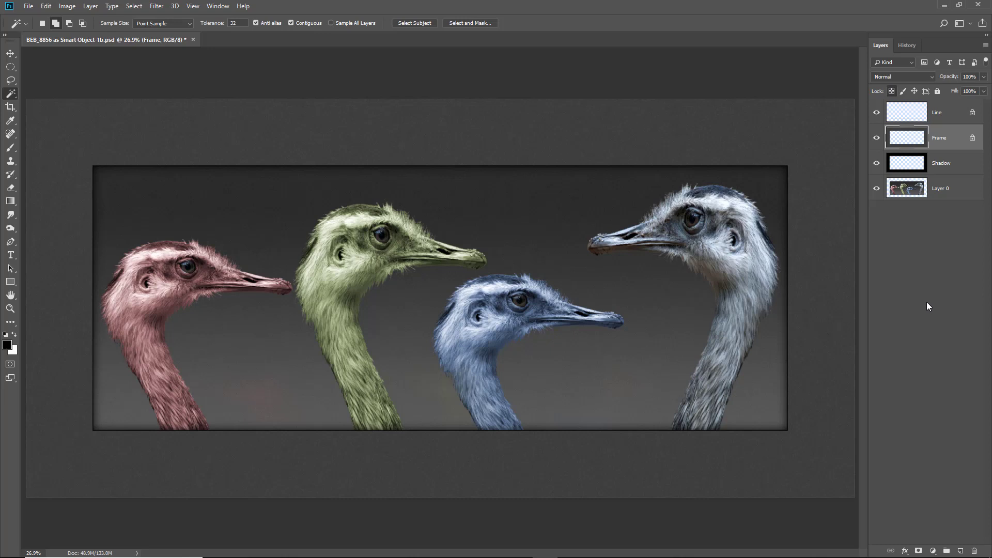
{"action": "key", "text": "alt+bracketright"}
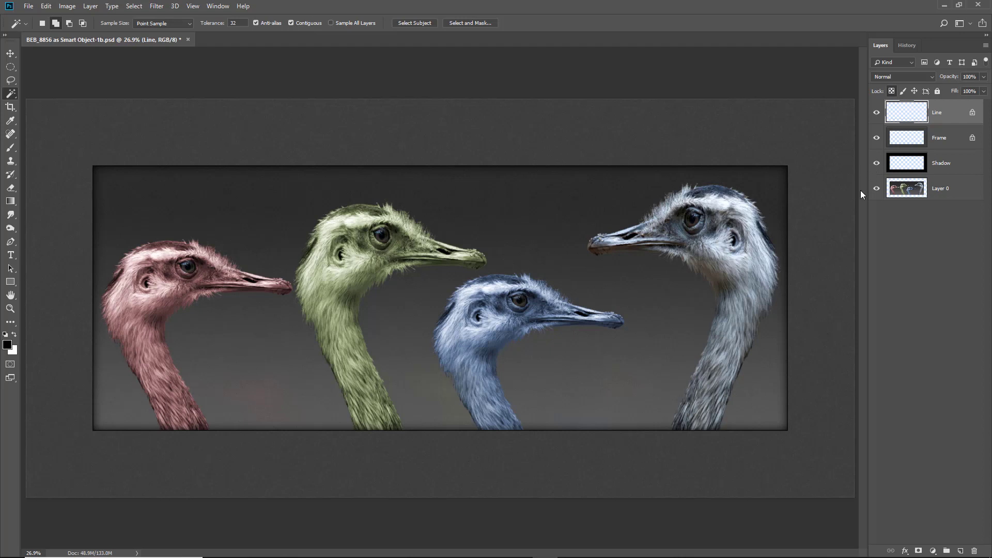
{"action": "left_click", "coordinate": [941, 138]}
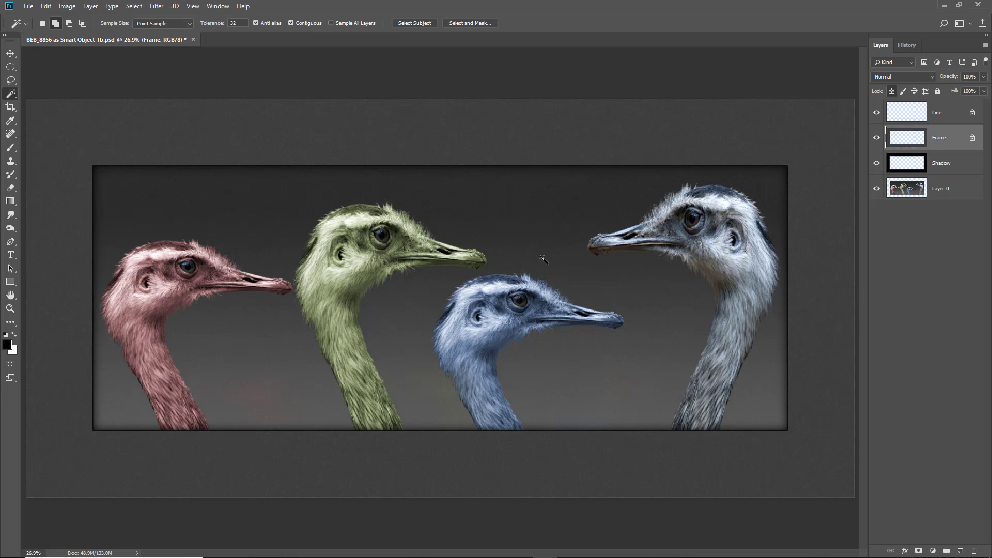
{"action": "left_click", "coordinate": [505, 283], "text": "alt"}
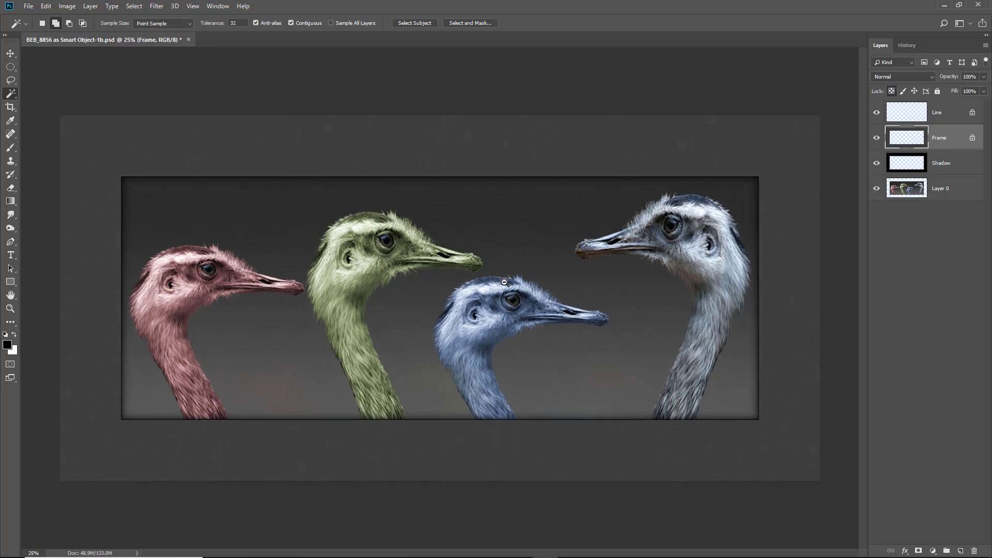
{"action": "left_click", "coordinate": [505, 283], "text": "alt"}
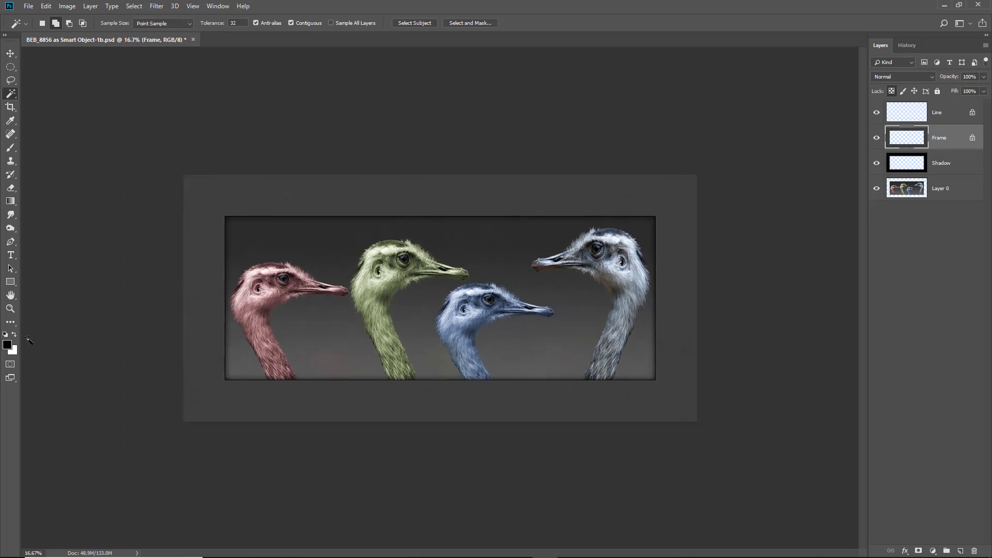
Step: Draw dark gradients down from the frame's top and up from its bottom border
{"action": "left_click", "coordinate": [10, 201]}
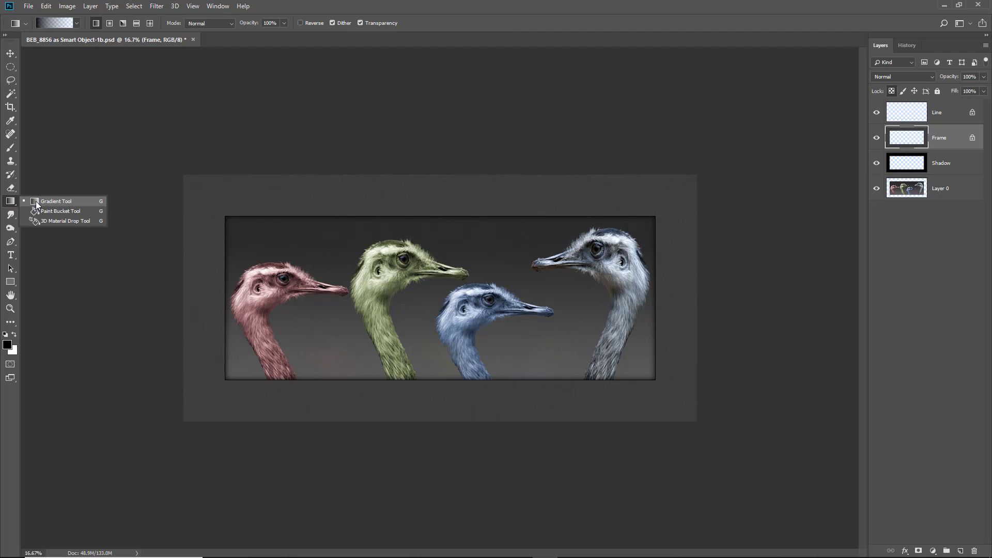
{"action": "left_click", "coordinate": [36, 201]}
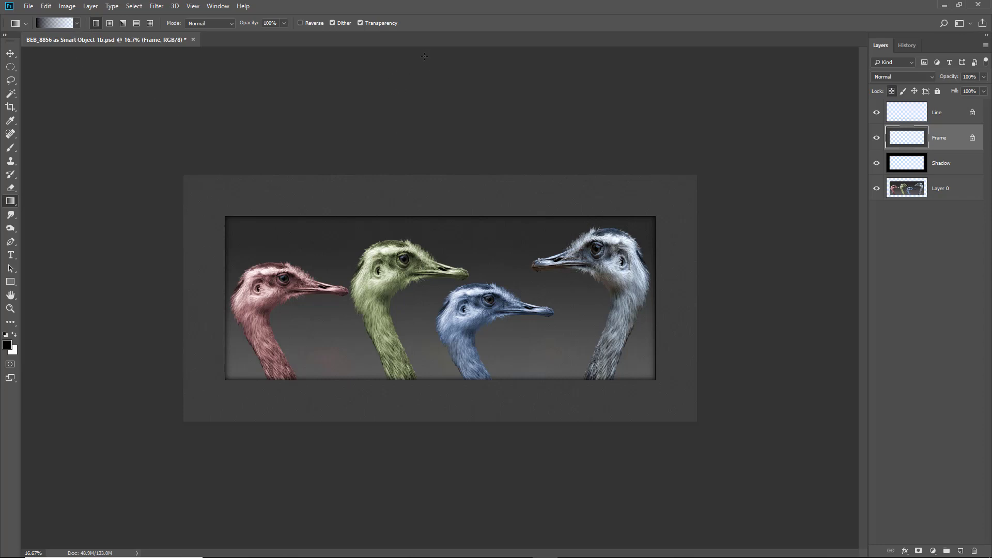
{"action": "left_click_drag", "start_coordinate": [425, 53], "coordinate": [422, 260]}
{"action": "left_click_drag", "start_coordinate": [428, 514], "coordinate": [430, 337]}
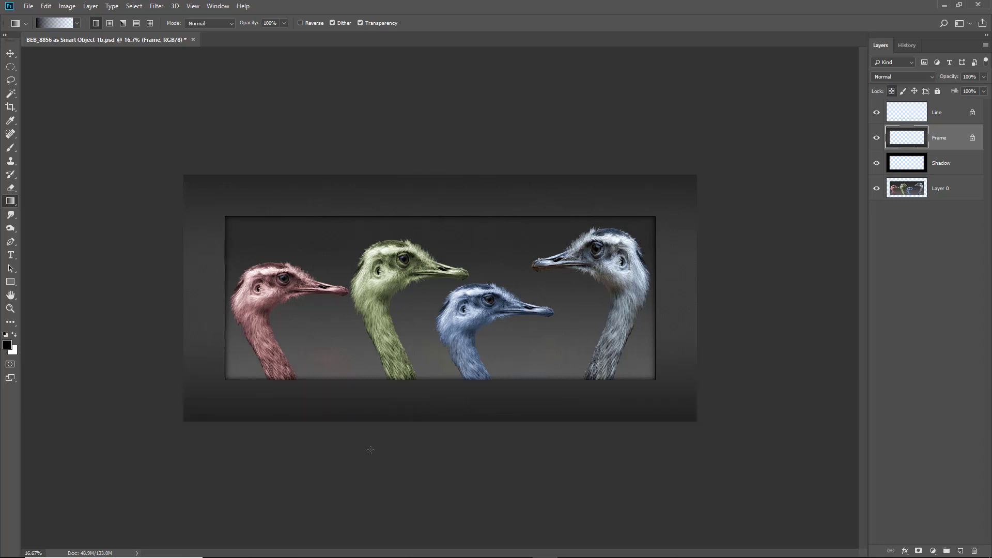
Step: Fit the image in view and duplicate the Line layer as 'Line copy'
{"action": "key", "text": "ctrl+0"}
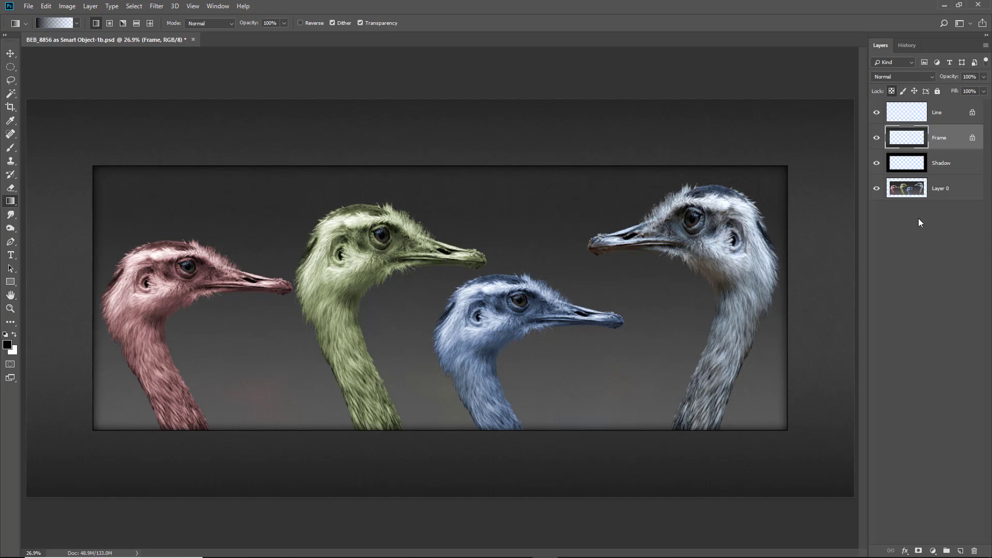
{"action": "left_click", "coordinate": [938, 115]}
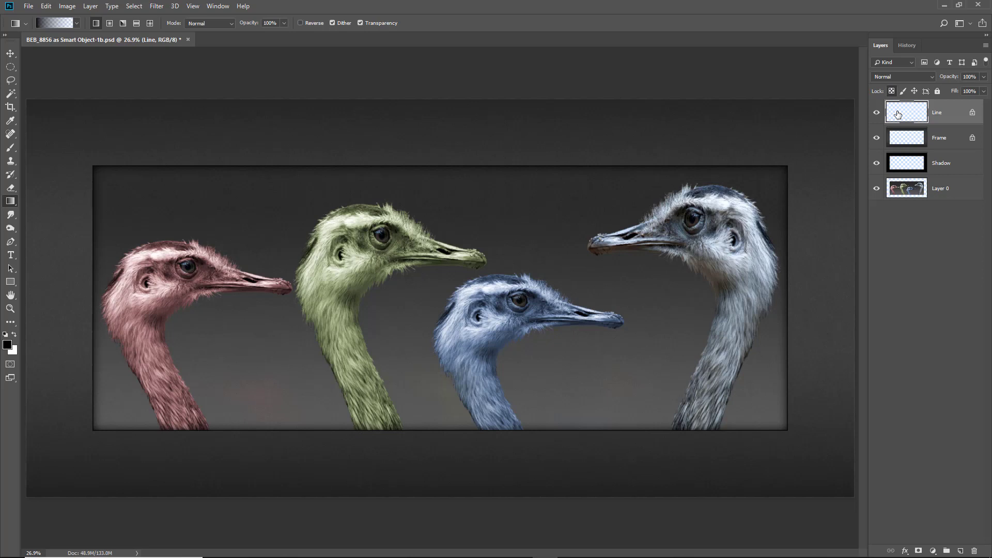
{"action": "key", "text": "ctrl+j"}
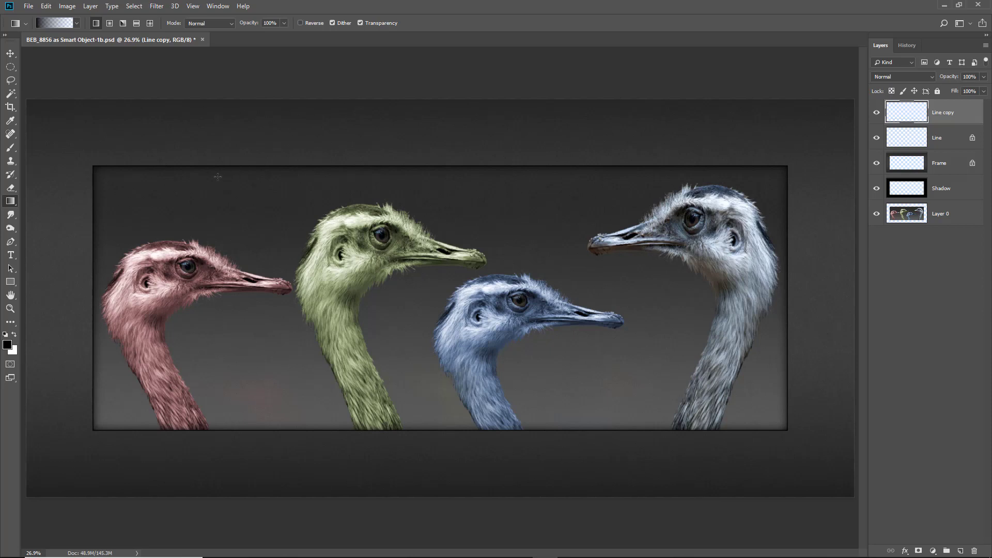
Step: Free-transform the Line copy to about 102.5% by 107.2%, just outside the first outline
{"action": "left_click", "coordinate": [46, 6]}
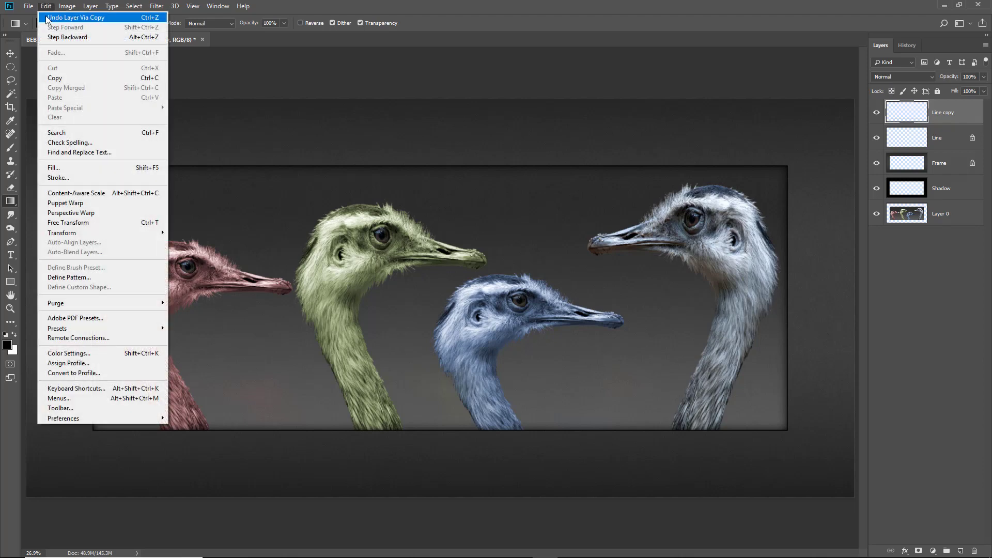
{"action": "left_click", "coordinate": [64, 223]}
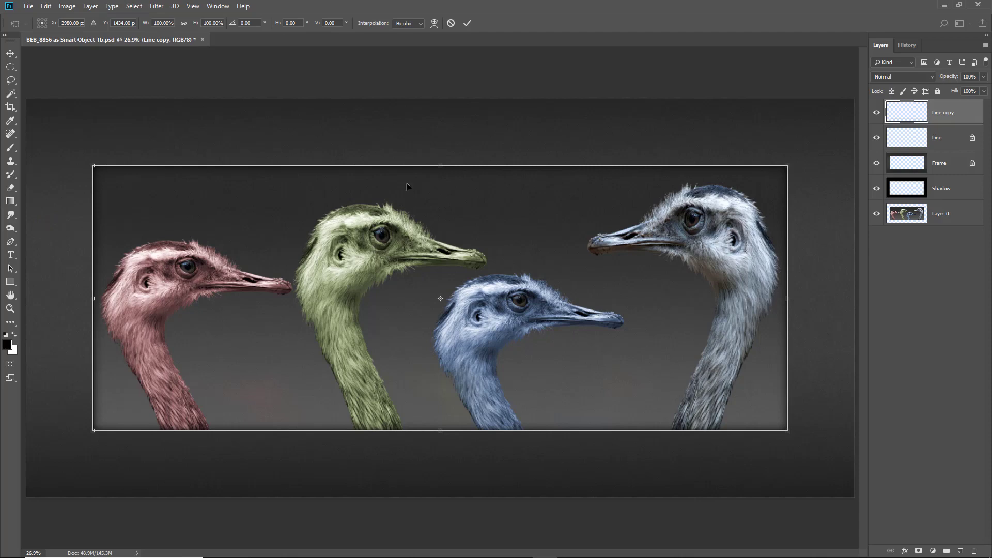
{"action": "left_click_drag", "start_coordinate": [408, 138], "coordinate": [442, 168]}
{"action": "key", "text": "ctrl+0"}
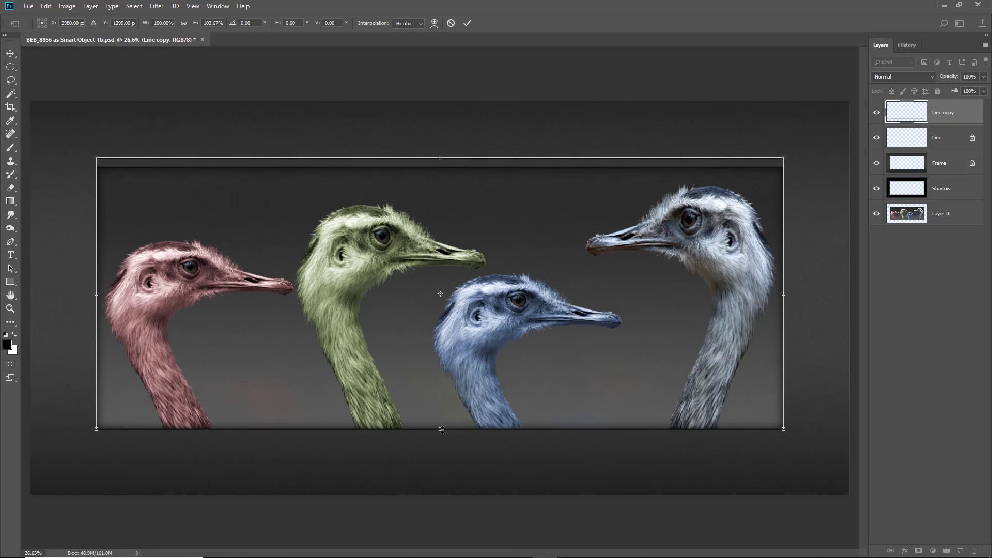
{"action": "left_click_drag", "start_coordinate": [440, 429], "coordinate": [440, 438]}
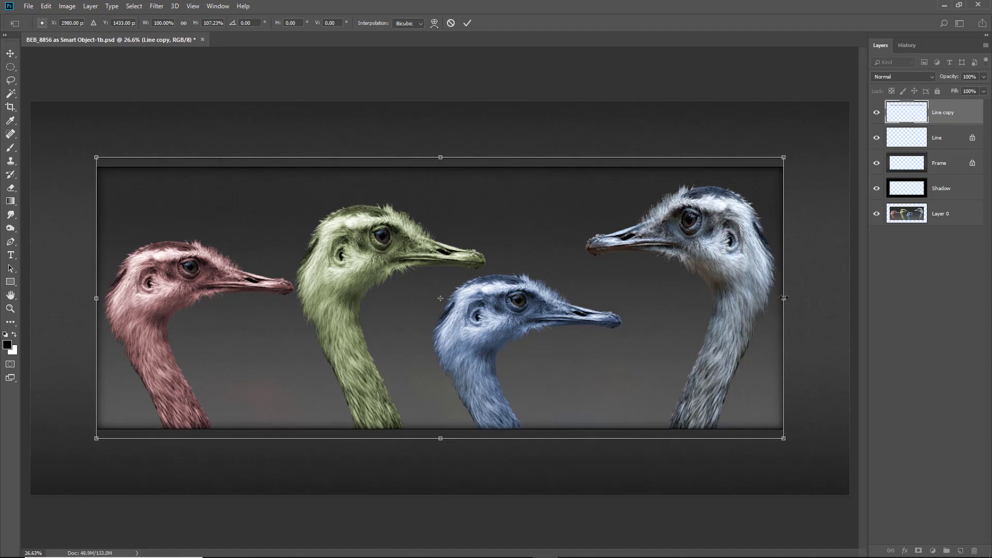
{"action": "left_click_drag", "start_coordinate": [784, 298], "coordinate": [791, 298]}
{"action": "left_click_drag", "start_coordinate": [94, 299], "coordinate": [88, 299]}
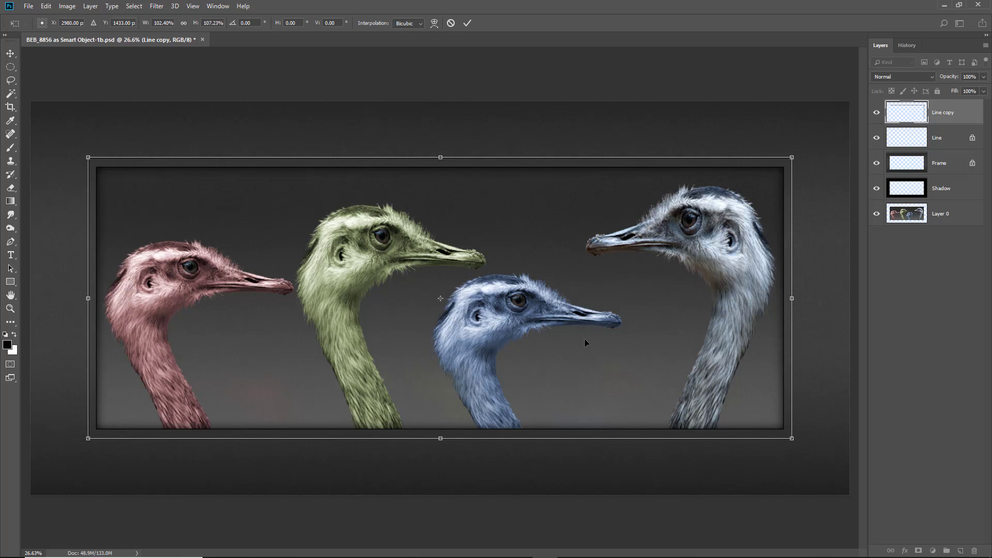
{"action": "left_click_drag", "start_coordinate": [793, 299], "coordinate": [793, 298]}
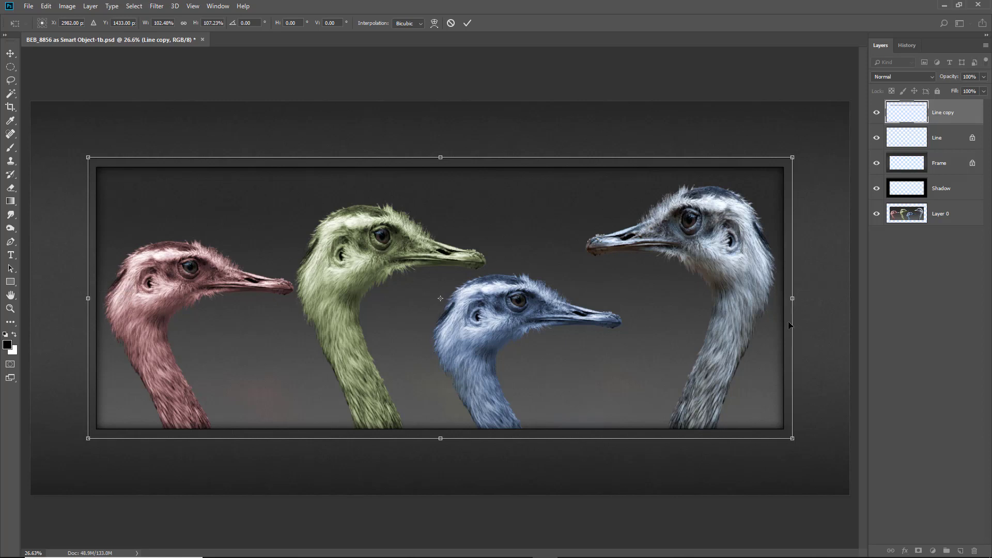
{"action": "left_click", "coordinate": [467, 23]}
{"action": "key", "text": "g"}
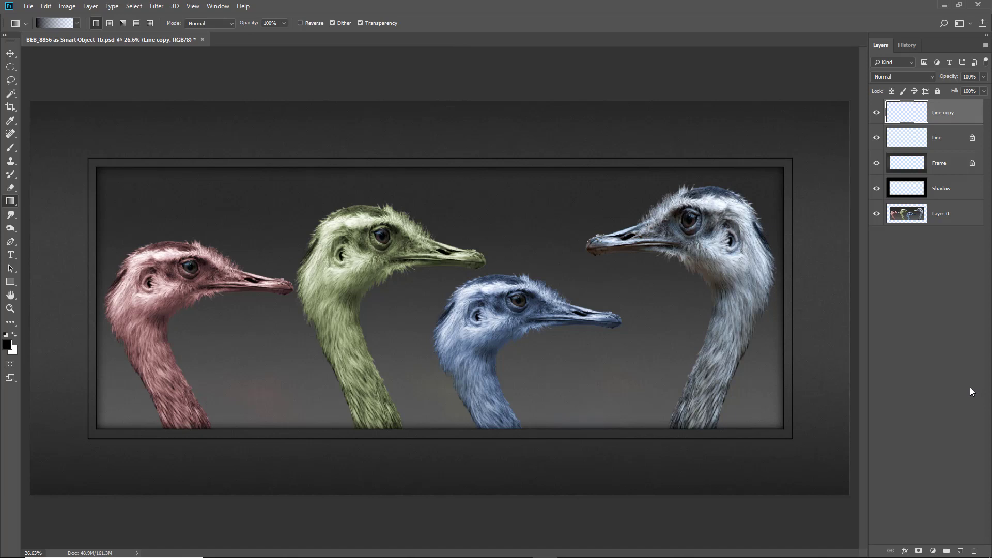
Step: Lower the Line copy layer's opacity to about 35%
{"action": "left_click", "coordinate": [984, 91]}
{"action": "left_click_drag", "start_coordinate": [984, 91], "coordinate": [975, 90]}
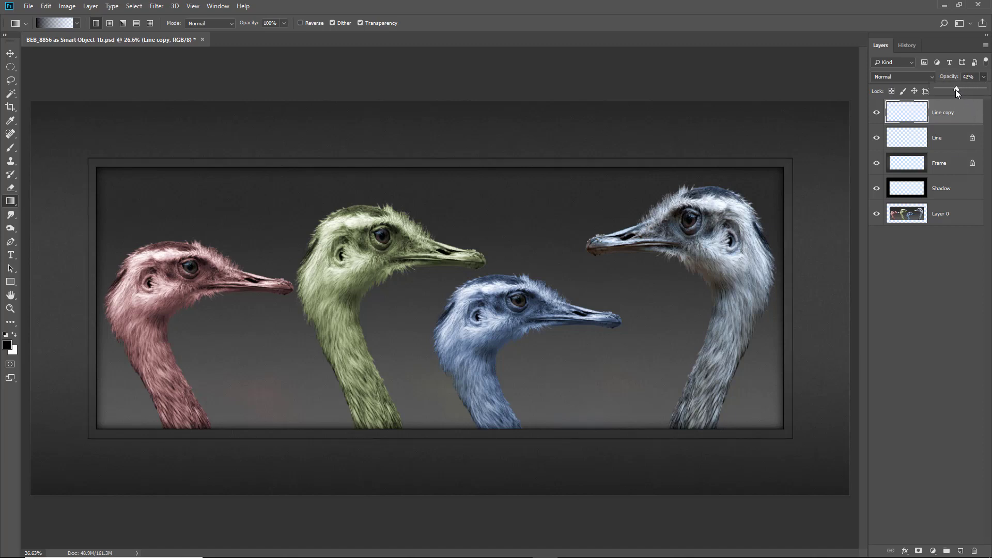
{"action": "left_click_drag", "start_coordinate": [956, 91], "coordinate": [954, 92]}
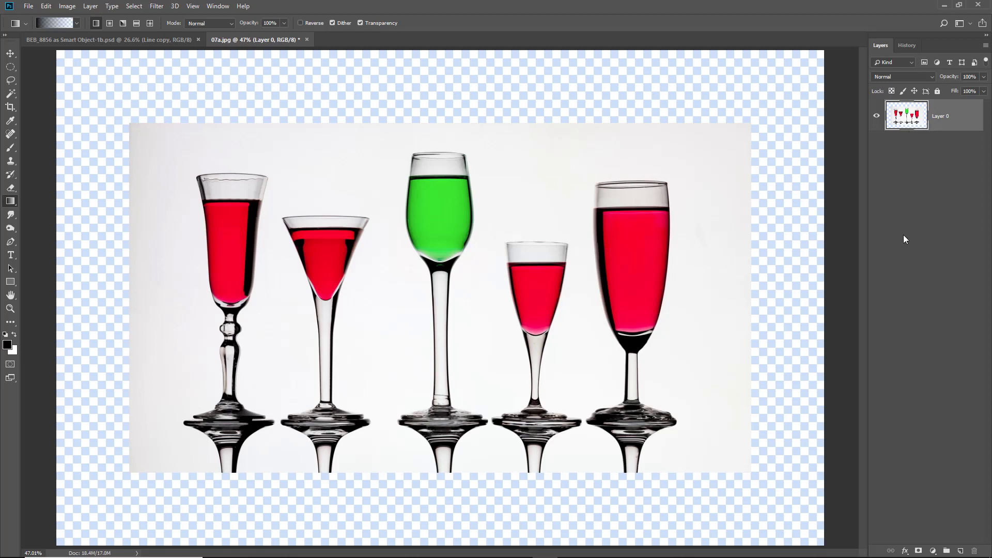
Step: Duplicate the wine-glass layer and add a white-filled new layer beneath both photo layers
{"action": "key", "text": "ctrl+j"}
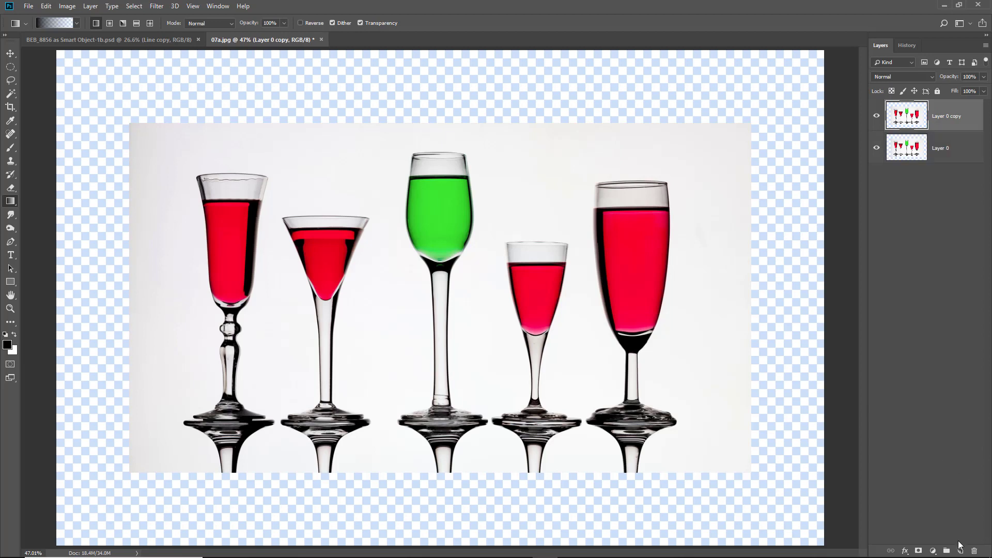
{"action": "left_click", "coordinate": [961, 551]}
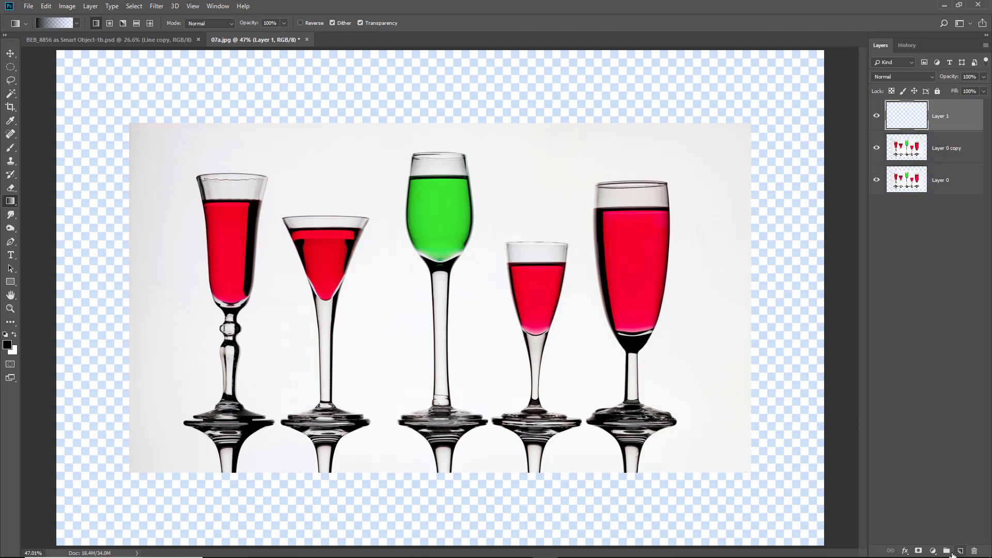
{"action": "left_click_drag", "start_coordinate": [910, 120], "coordinate": [913, 199]}
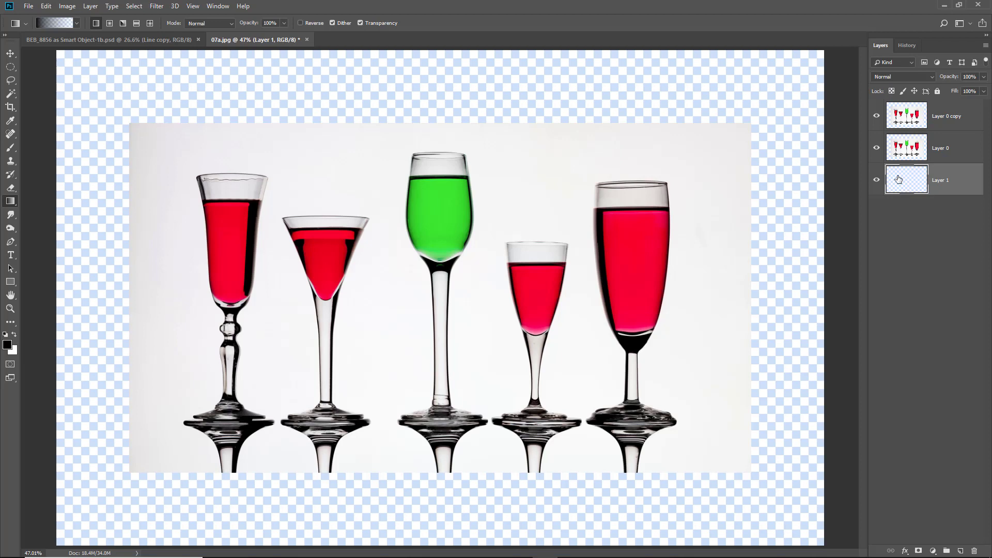
{"action": "key", "text": "ctrl+BackSpace"}
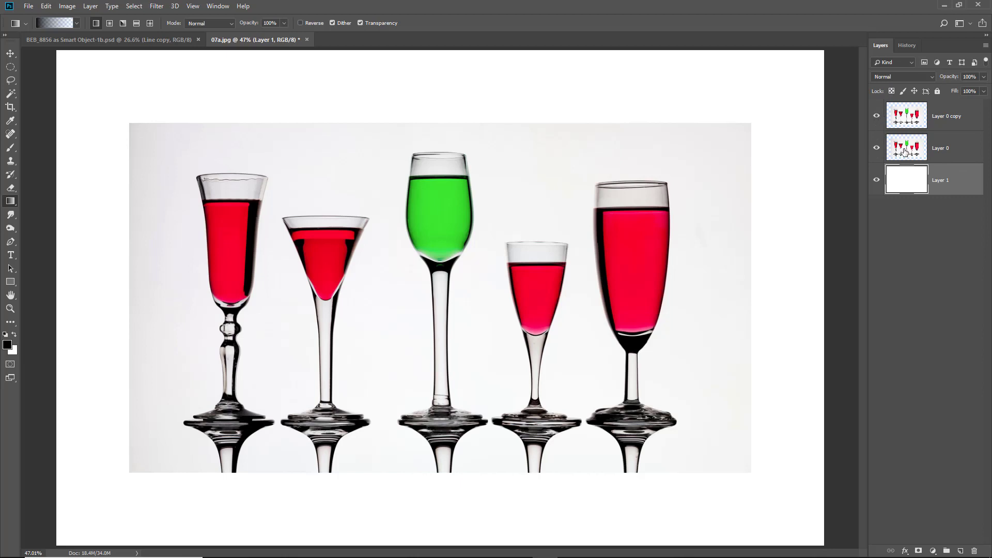
Step: Lock Layer 0's transparent pixels, briefly viewing it alone to check
{"action": "left_click", "coordinate": [948, 148]}
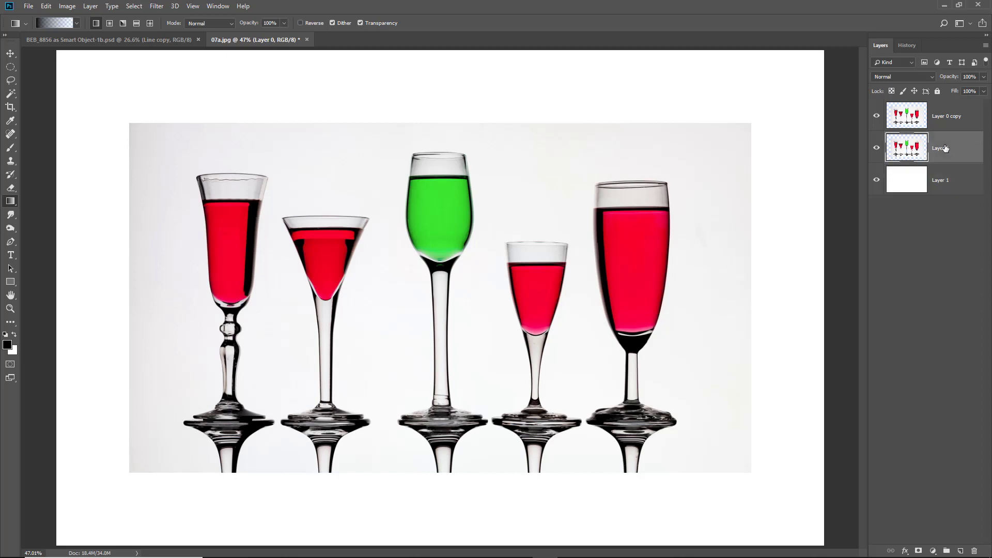
{"action": "left_click", "coordinate": [892, 90]}
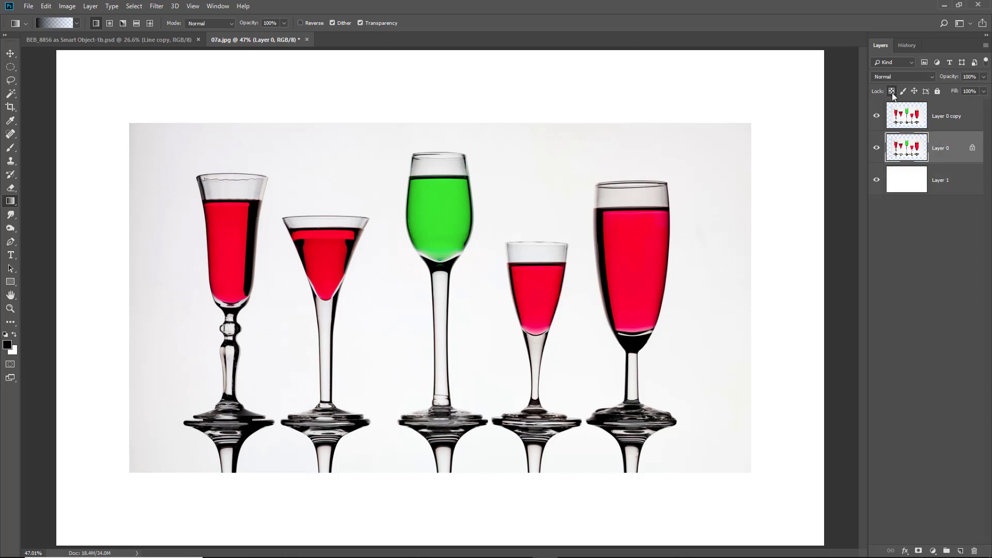
{"action": "left_click", "coordinate": [877, 116]}
{"action": "left_click", "coordinate": [877, 179]}
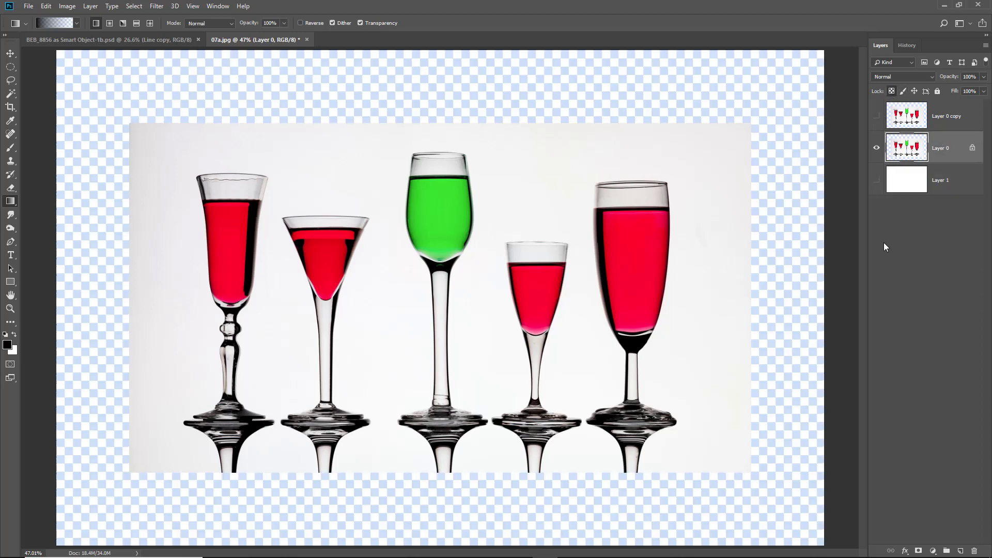
{"action": "left_click", "coordinate": [877, 180]}
{"action": "left_click", "coordinate": [877, 120]}
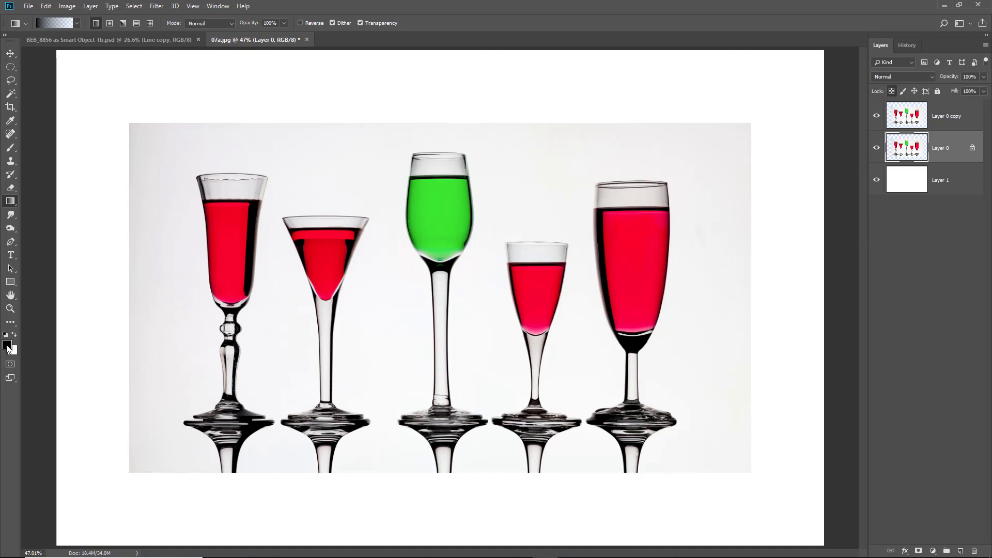
Step: Fill Layer 0 with solid black, check it under the hidden copy, then unlock its transparency
{"action": "key", "text": "alt+BackSpace"}
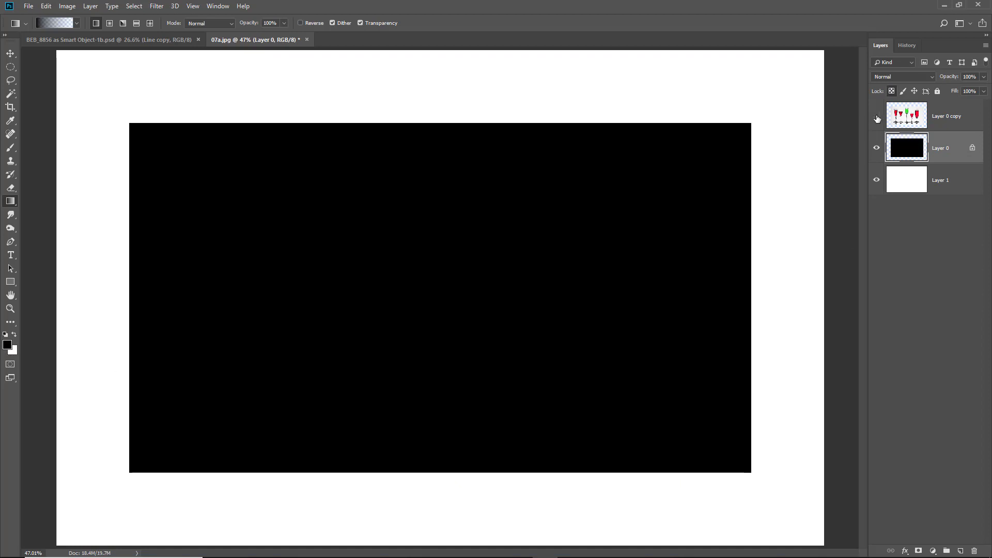
{"action": "left_click", "coordinate": [878, 118]}
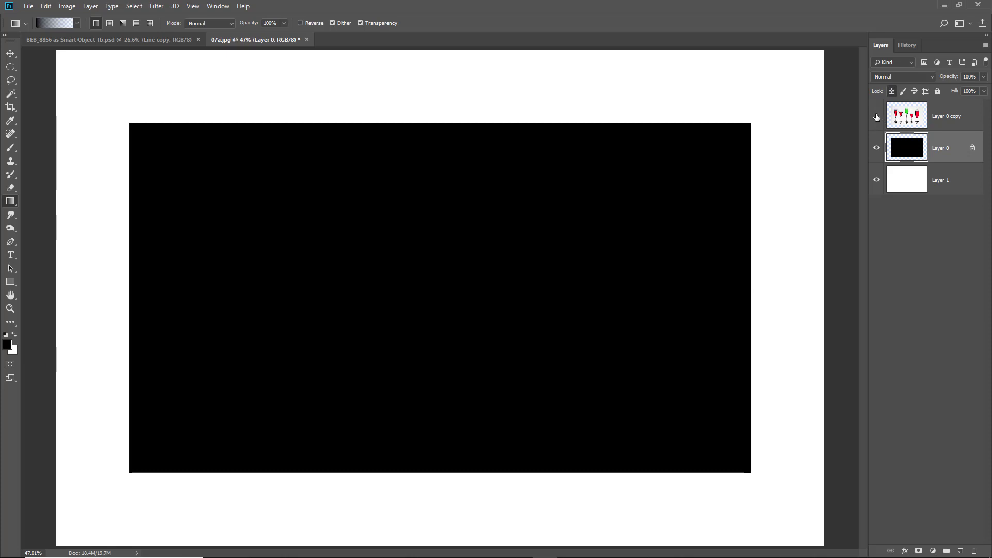
{"action": "left_click", "coordinate": [874, 120]}
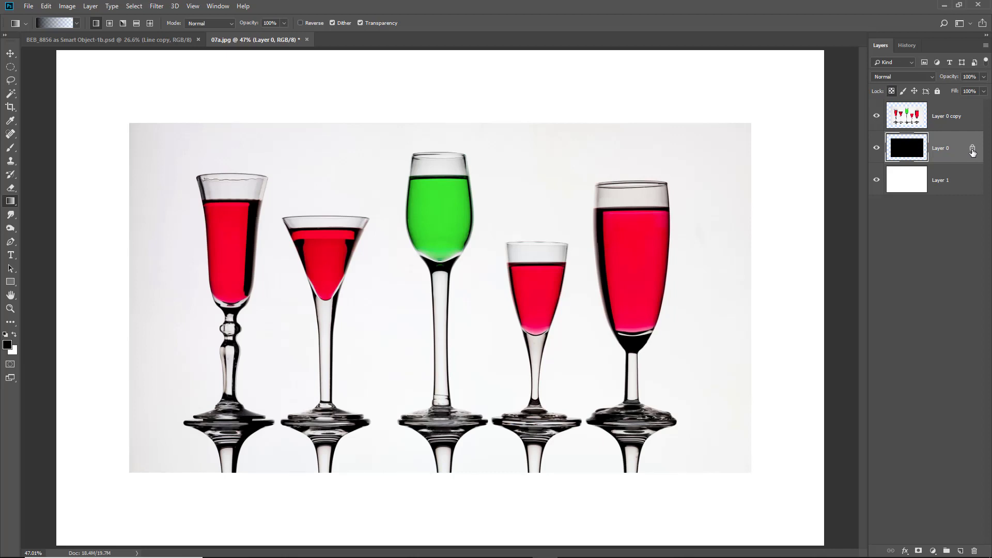
{"action": "left_click", "coordinate": [877, 116]}
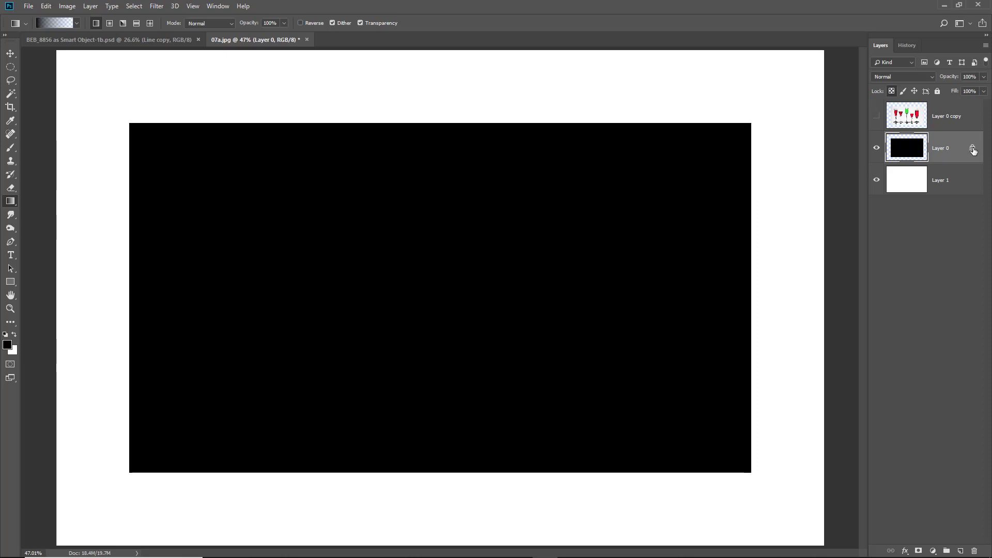
{"action": "left_click", "coordinate": [973, 149]}
{"action": "left_click", "coordinate": [877, 115]}
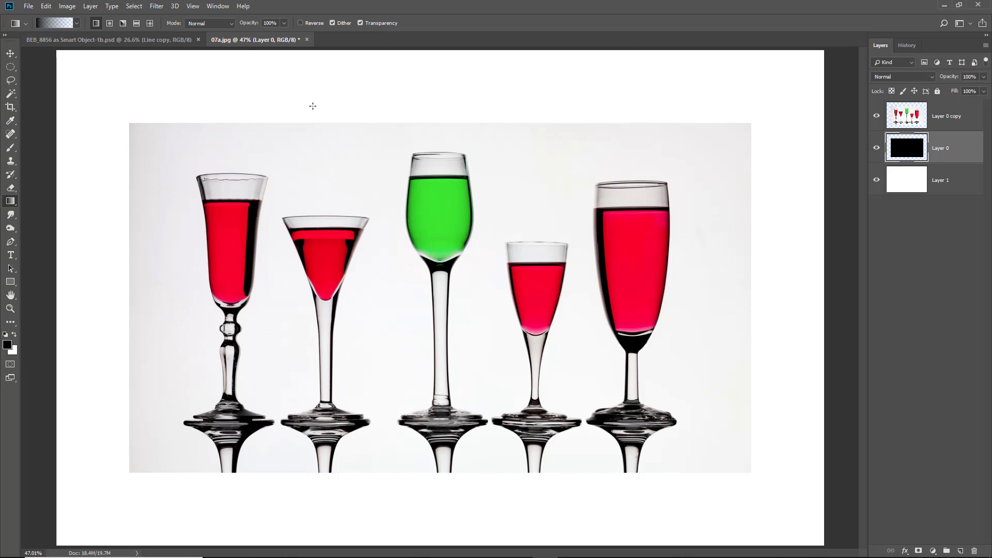
Step: Apply a Gaussian Blur with a 25-pixel radius to the black Layer 0
{"action": "left_click", "coordinate": [157, 7]}
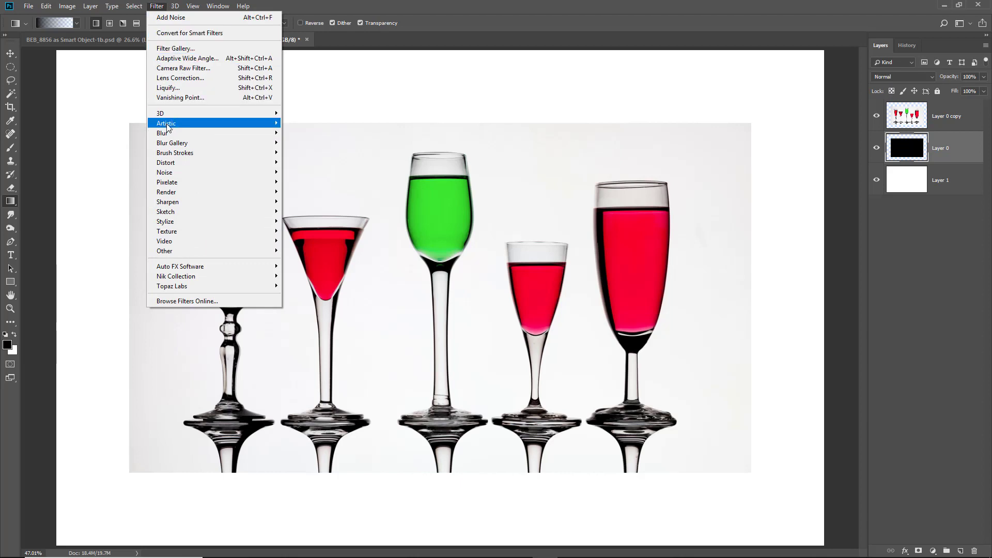
{"action": "mouse_move", "coordinate": [166, 134]}
{"action": "left_click", "coordinate": [309, 171]}
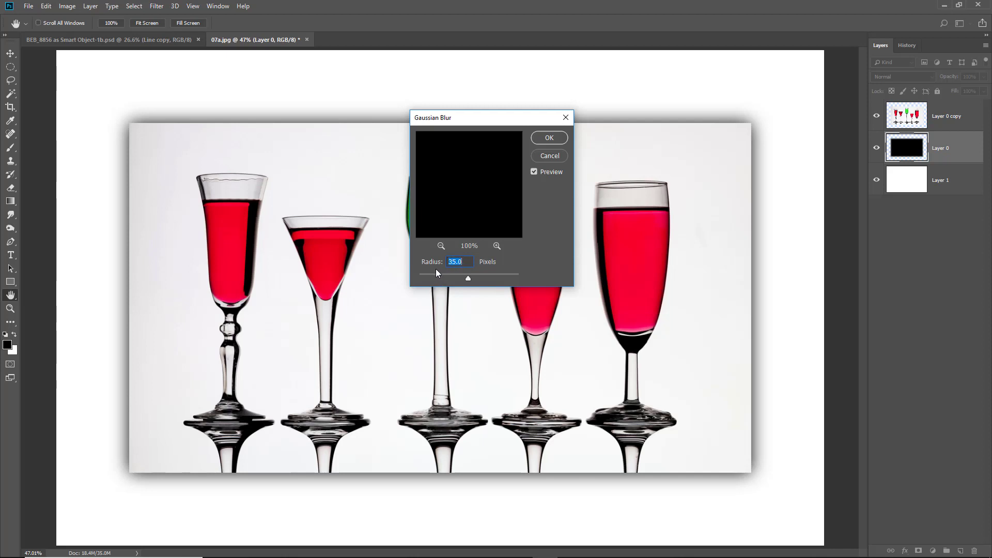
{"action": "mouse_move", "coordinate": [468, 278]}
{"action": "left_mouse_down"}
{"action": "mouse_move", "coordinate": [444, 282]}
{"action": "mouse_move", "coordinate": [461, 277]}
{"action": "left_mouse_up"}
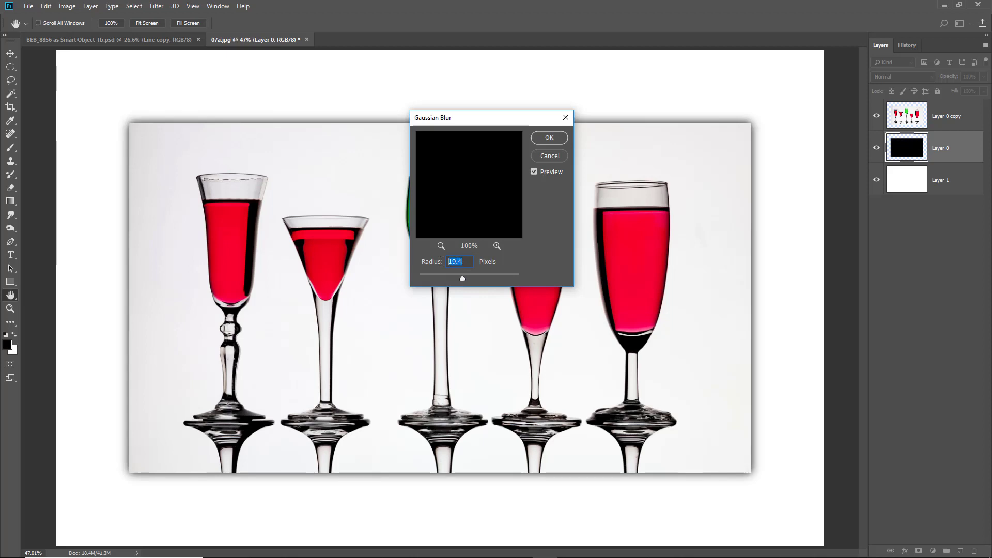
{"action": "type", "text": "20"}
{"action": "double_click", "coordinate": [453, 262]}
{"action": "type", "text": "25"}
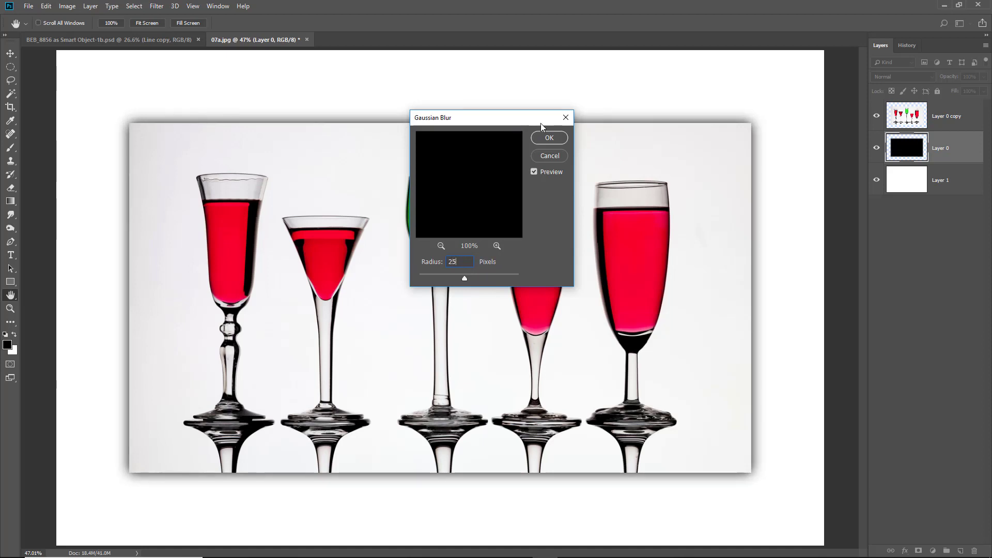
{"action": "left_click", "coordinate": [548, 138]}
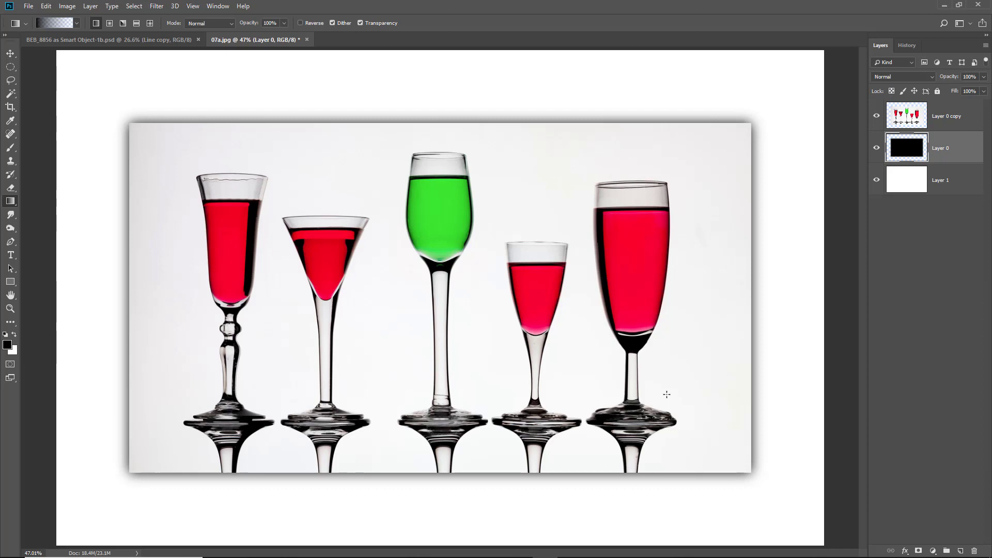
{"action": "left_click", "coordinate": [943, 120]}
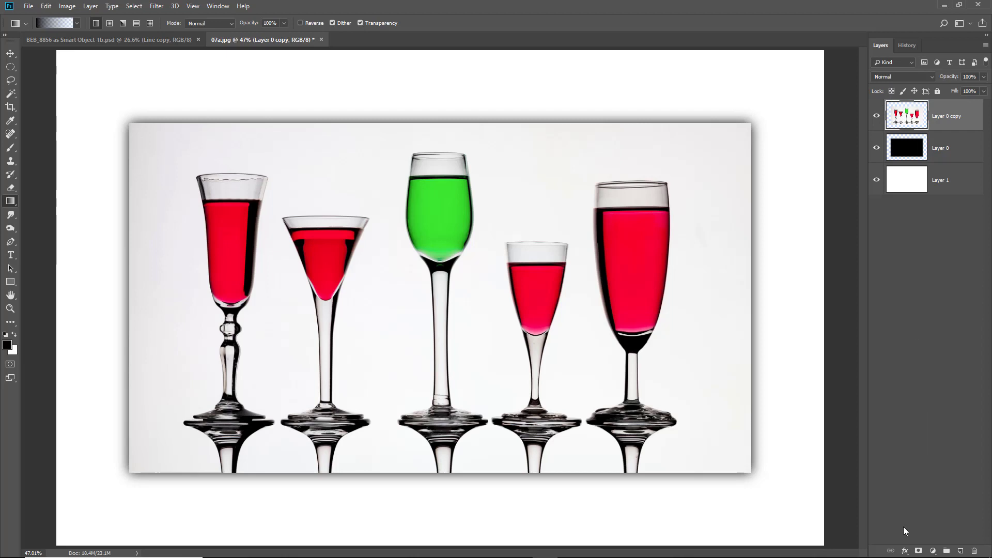
Step: Add a 3 px black inside Stroke layer effect to the Layer 0 copy photo
{"action": "left_click", "coordinate": [905, 551]}
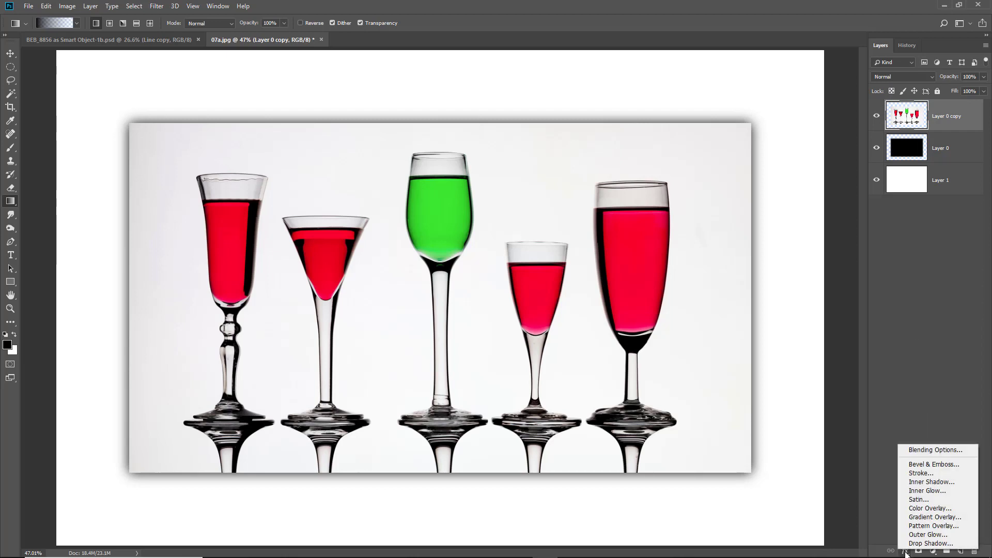
{"action": "left_click", "coordinate": [920, 473]}
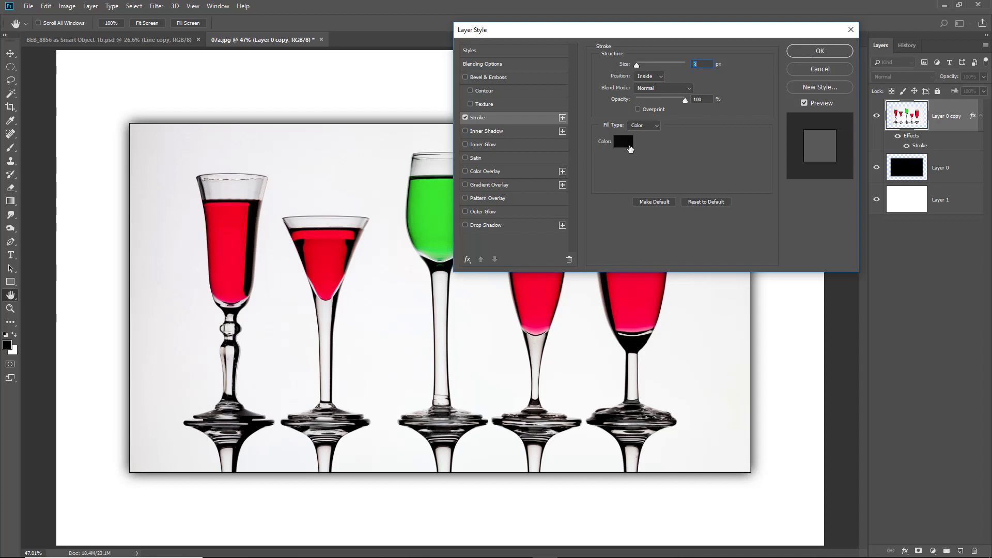
{"action": "left_click", "coordinate": [811, 53]}
{"action": "key", "text": "g"}
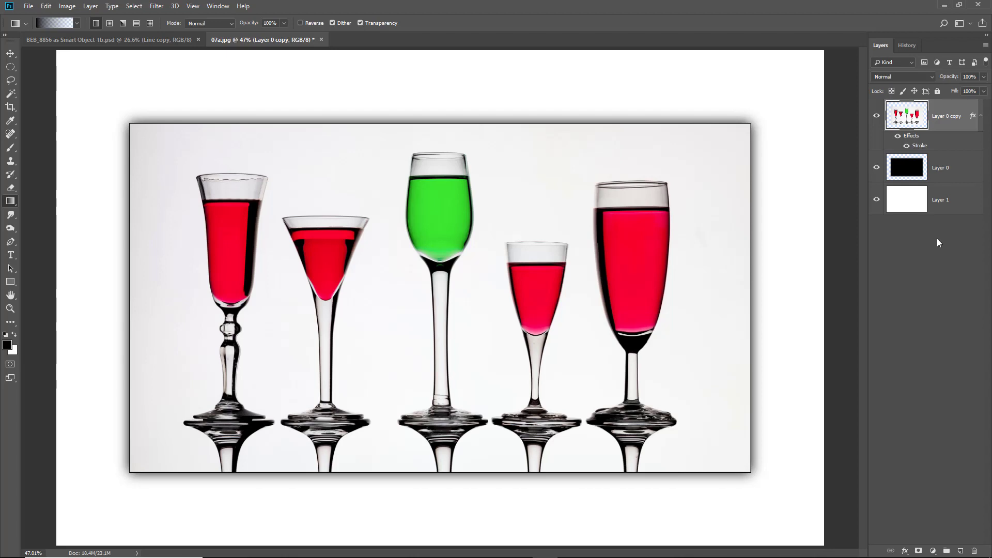
{"action": "left_click", "coordinate": [945, 199]}
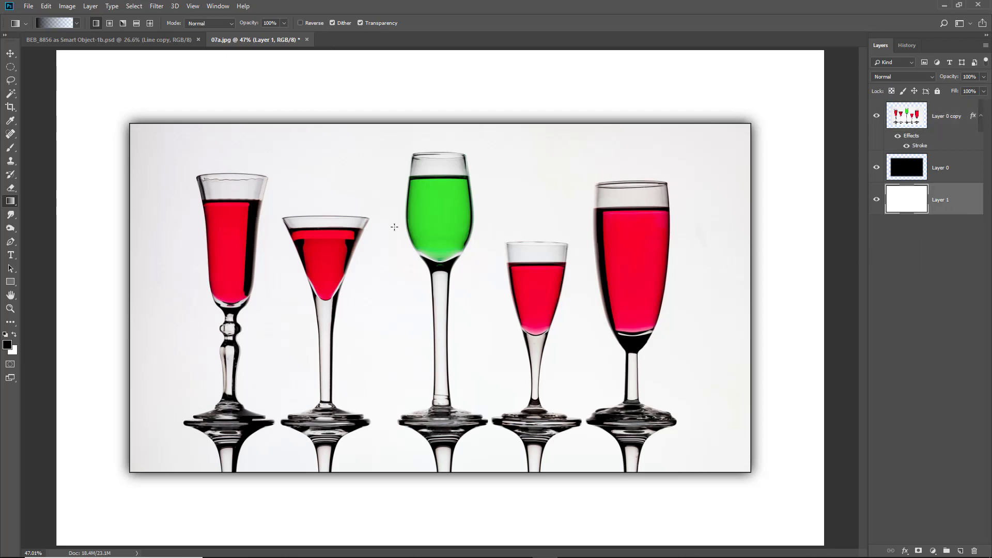
Step: Sample green from the middle glass and red from the right glass as colours
{"action": "left_click", "coordinate": [10, 120]}
{"action": "right_click", "coordinate": [10, 120]}
{"action": "left_click", "coordinate": [41, 121]}
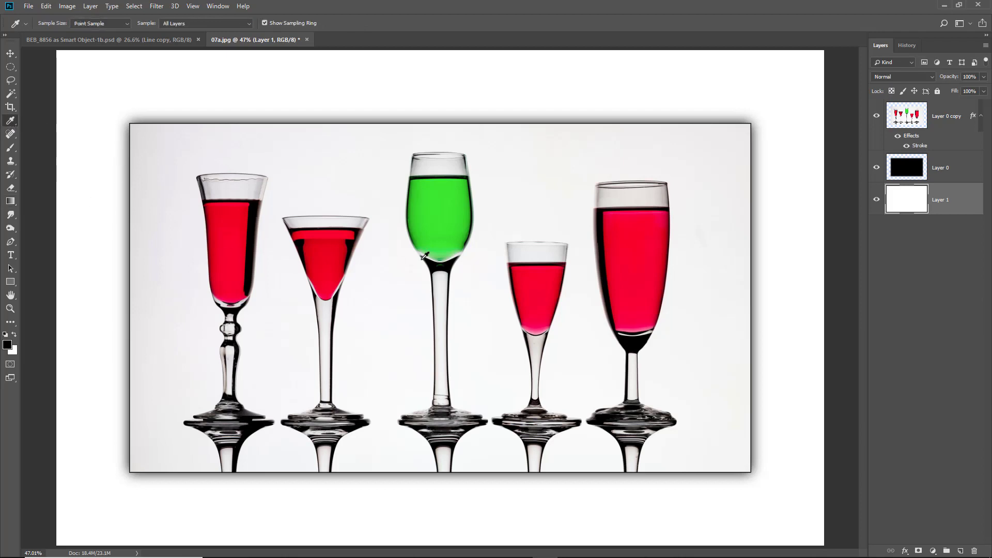
{"action": "left_click", "coordinate": [442, 199]}
{"action": "left_click", "coordinate": [637, 250], "text": "alt"}
Step: Drag a Foreground to Background gradient top to bottom on Layer 1, green to red
{"action": "left_click", "coordinate": [11, 201]}
{"action": "left_click", "coordinate": [40, 203]}
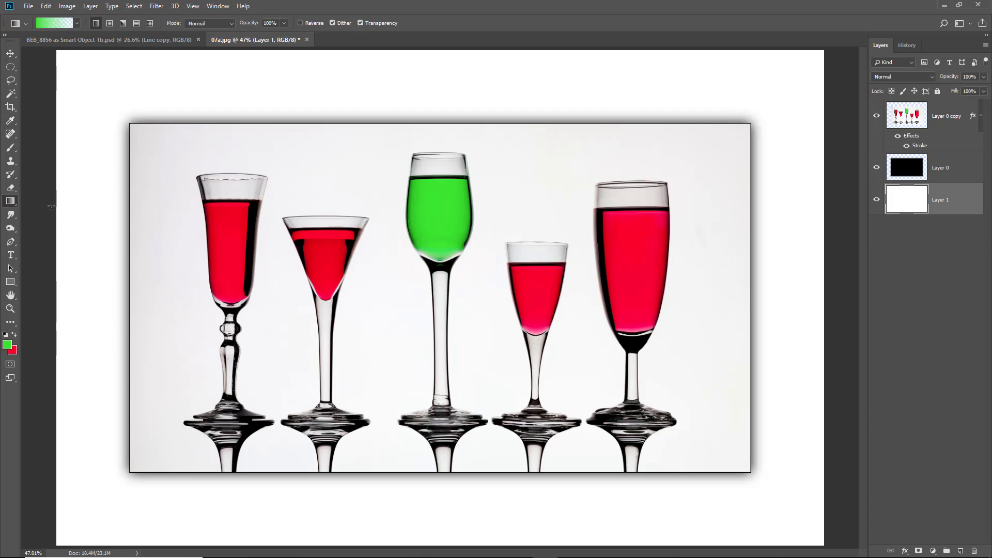
{"action": "left_click", "coordinate": [75, 23]}
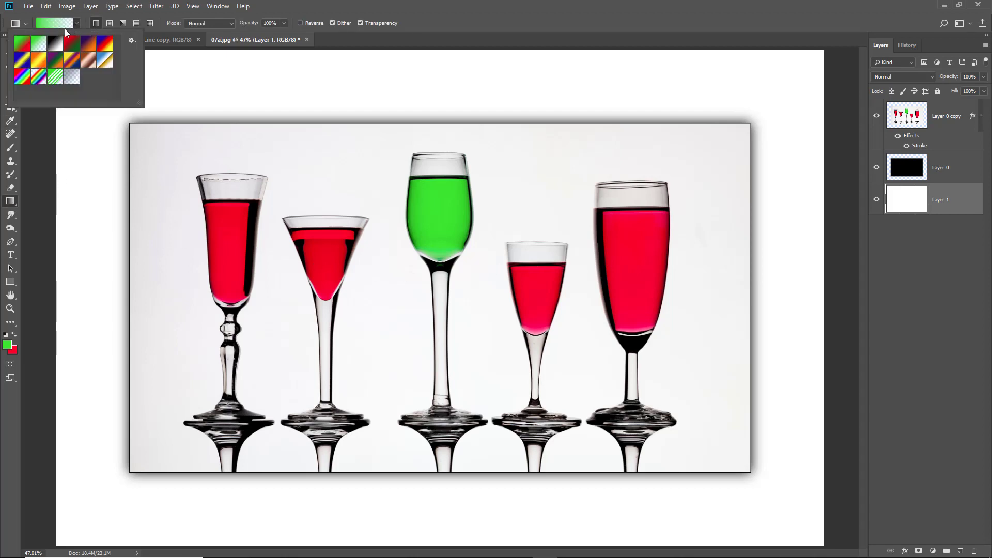
{"action": "left_click", "coordinate": [23, 47]}
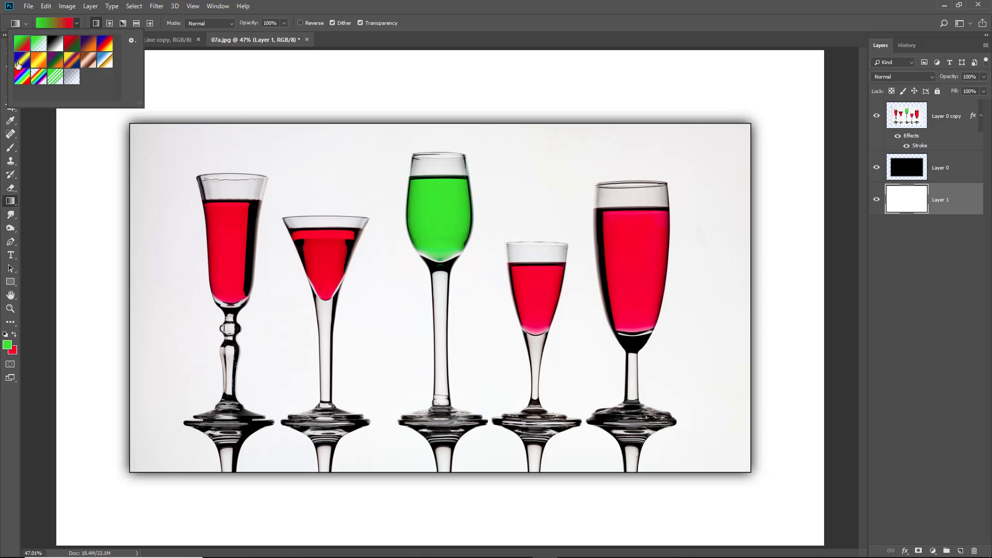
{"action": "left_click", "coordinate": [423, 50]}
{"action": "left_click_drag", "start_coordinate": [424, 49], "coordinate": [428, 544]}
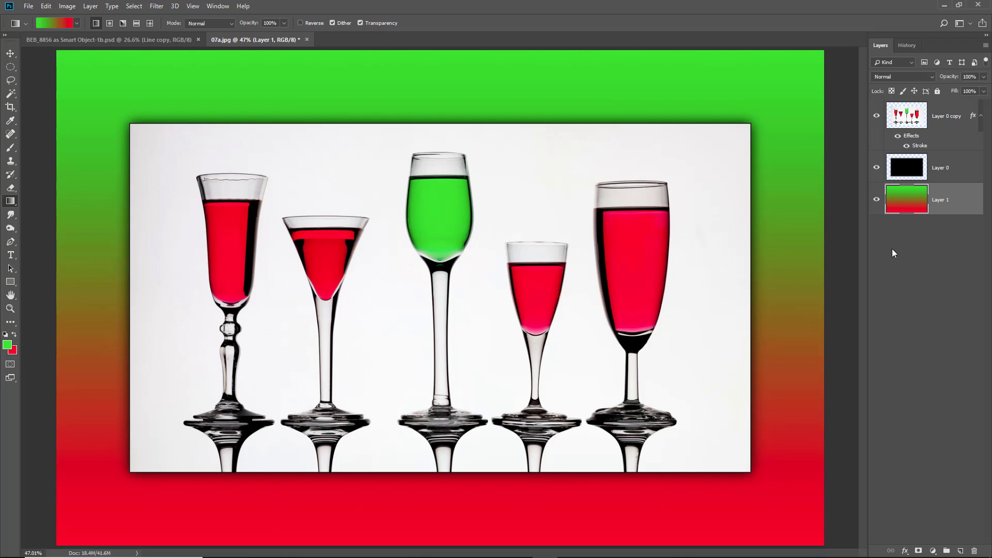
Step: Desaturate the gradient with Hue/Saturation, then reset default colours and fill Layer 1 with white
{"action": "key", "text": "ctrl+u"}
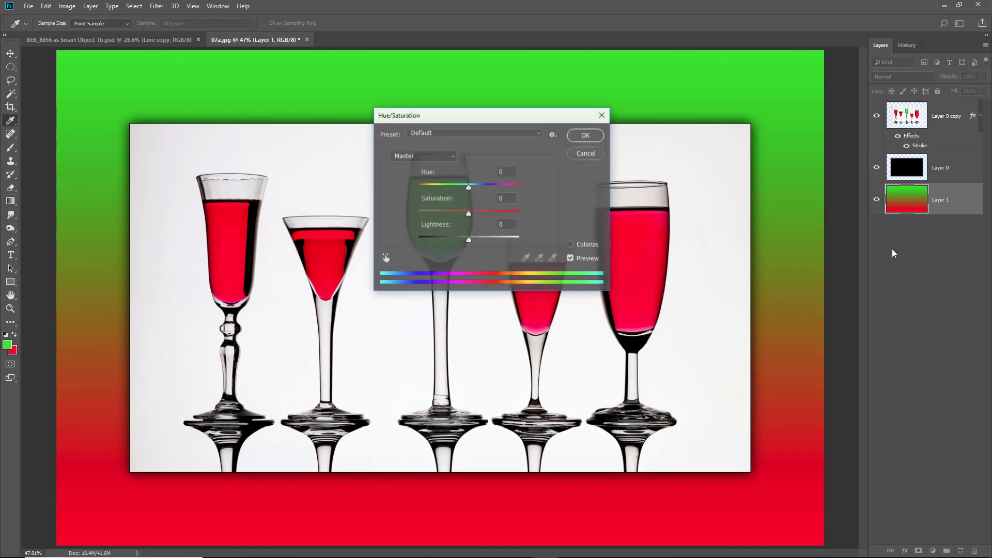
{"action": "left_click_drag", "start_coordinate": [467, 213], "coordinate": [494, 245]}
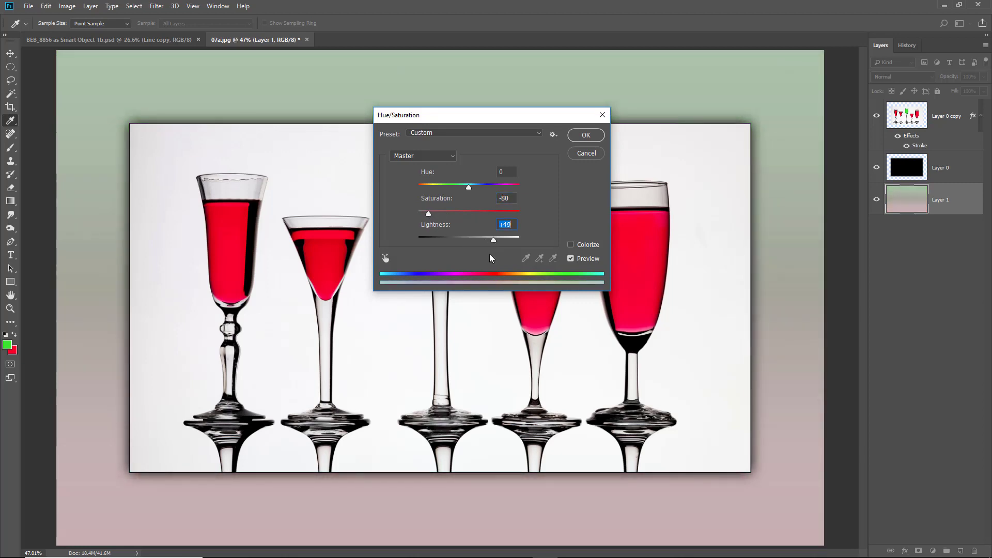
{"action": "left_click", "coordinate": [586, 136]}
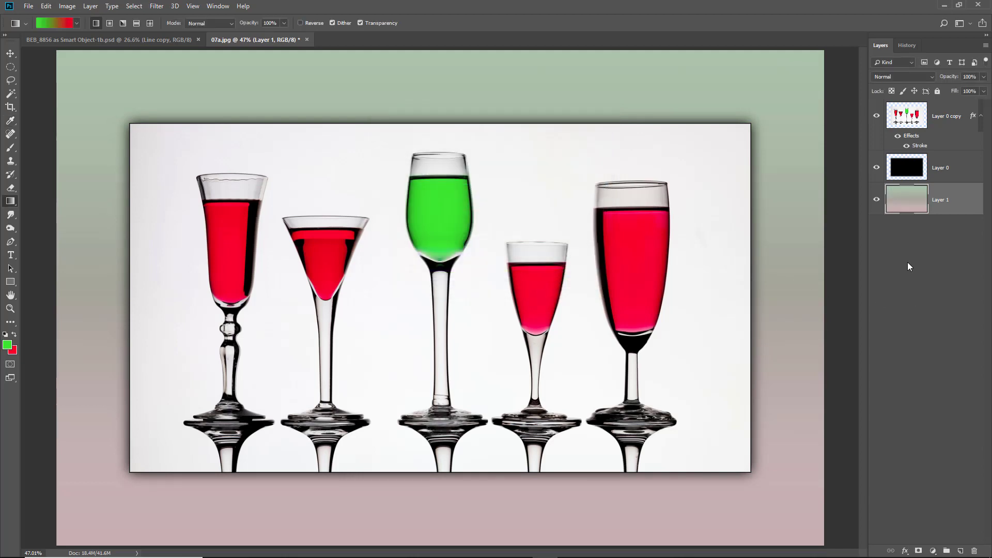
{"action": "left_click", "coordinate": [5, 335]}
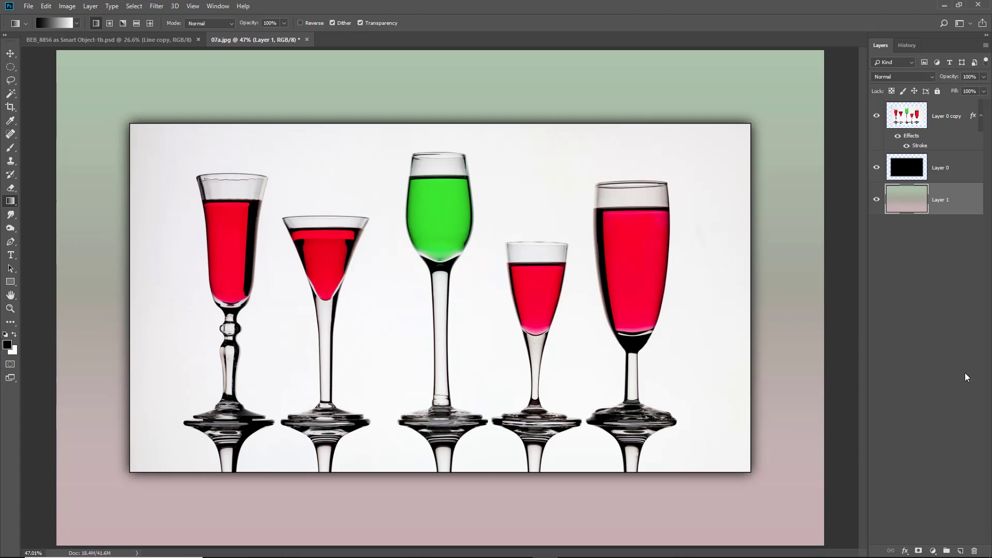
{"action": "key", "text": "ctrl+BackSpace"}
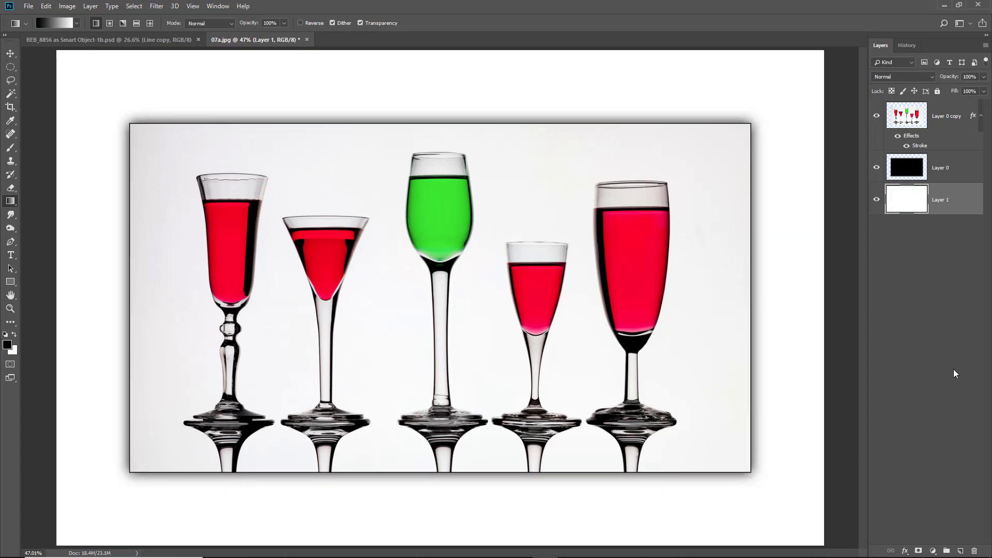